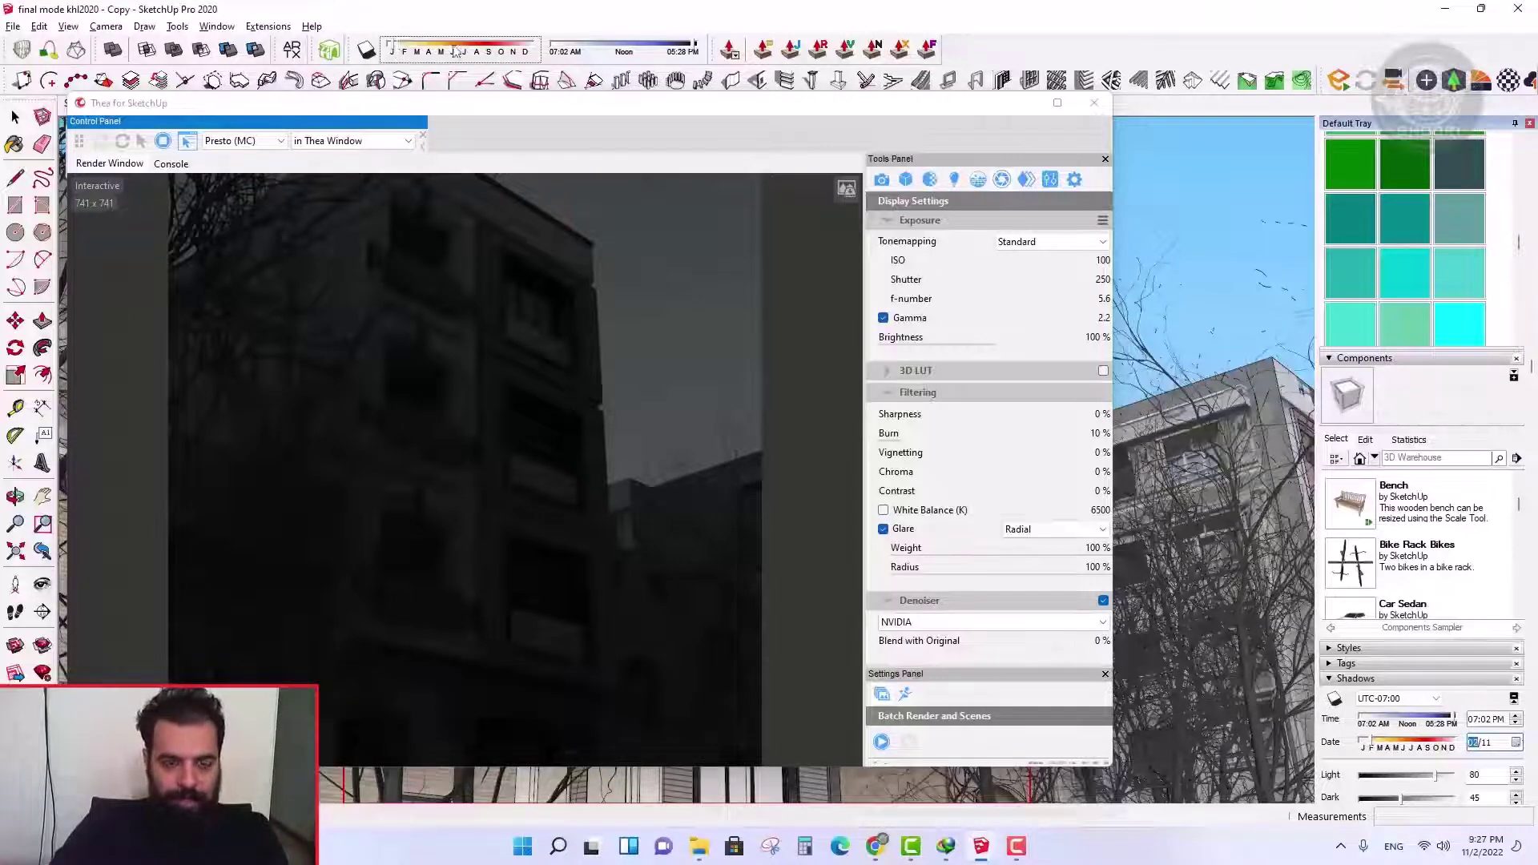
- Try the 12:02 PM sun on shadow dates 08/13, 01/28, 02/05, 02/24 and 11/06 in the interactive render
mouse_move(454, 51)
mouse_down()
mouse_move(507, 48)
mouse_move(478, 50)
mouse_up()
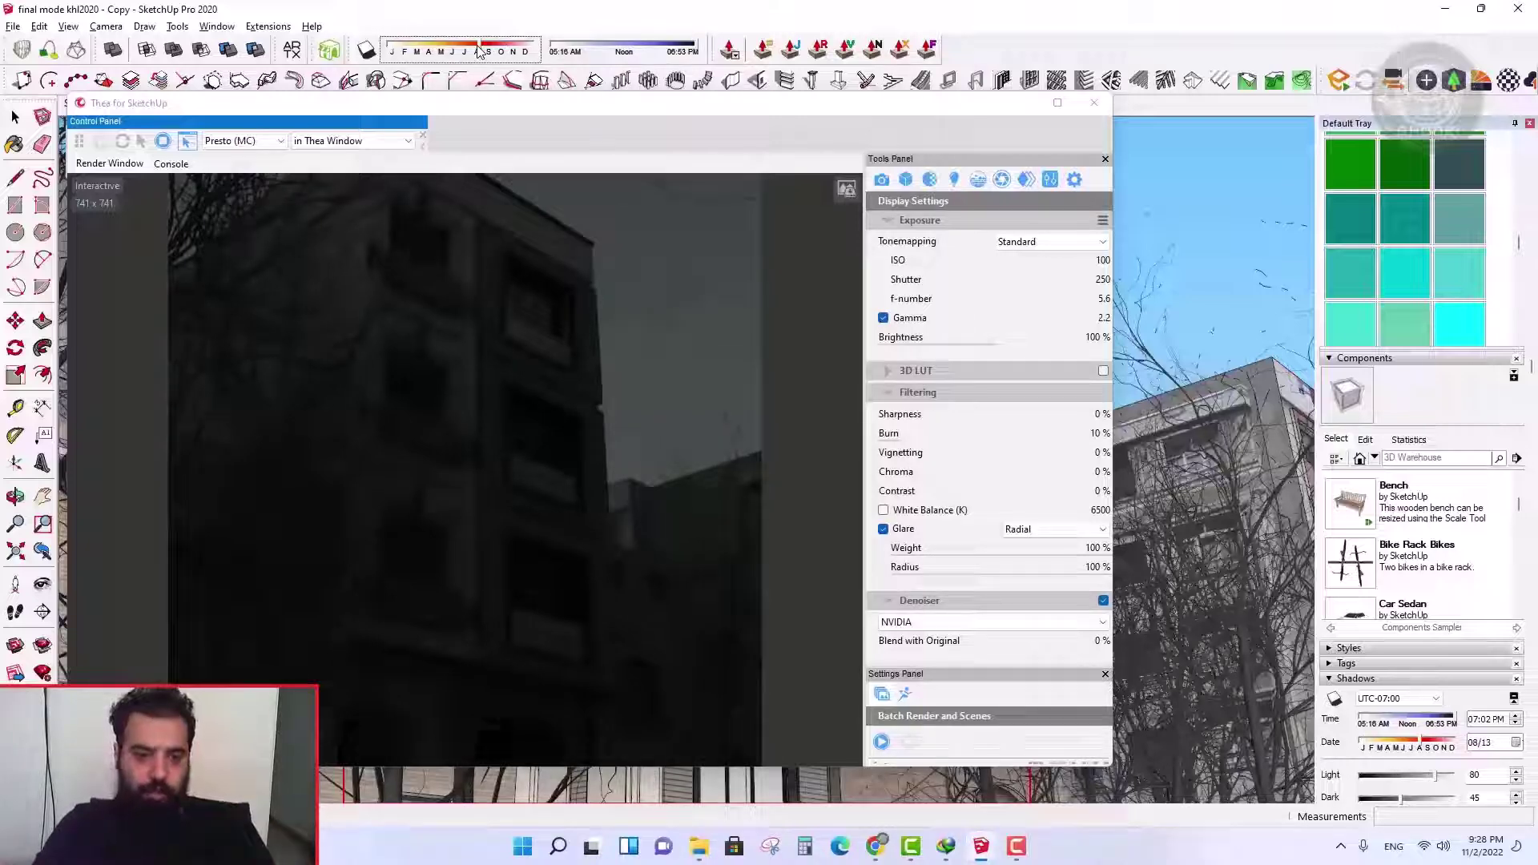
click(615, 49)
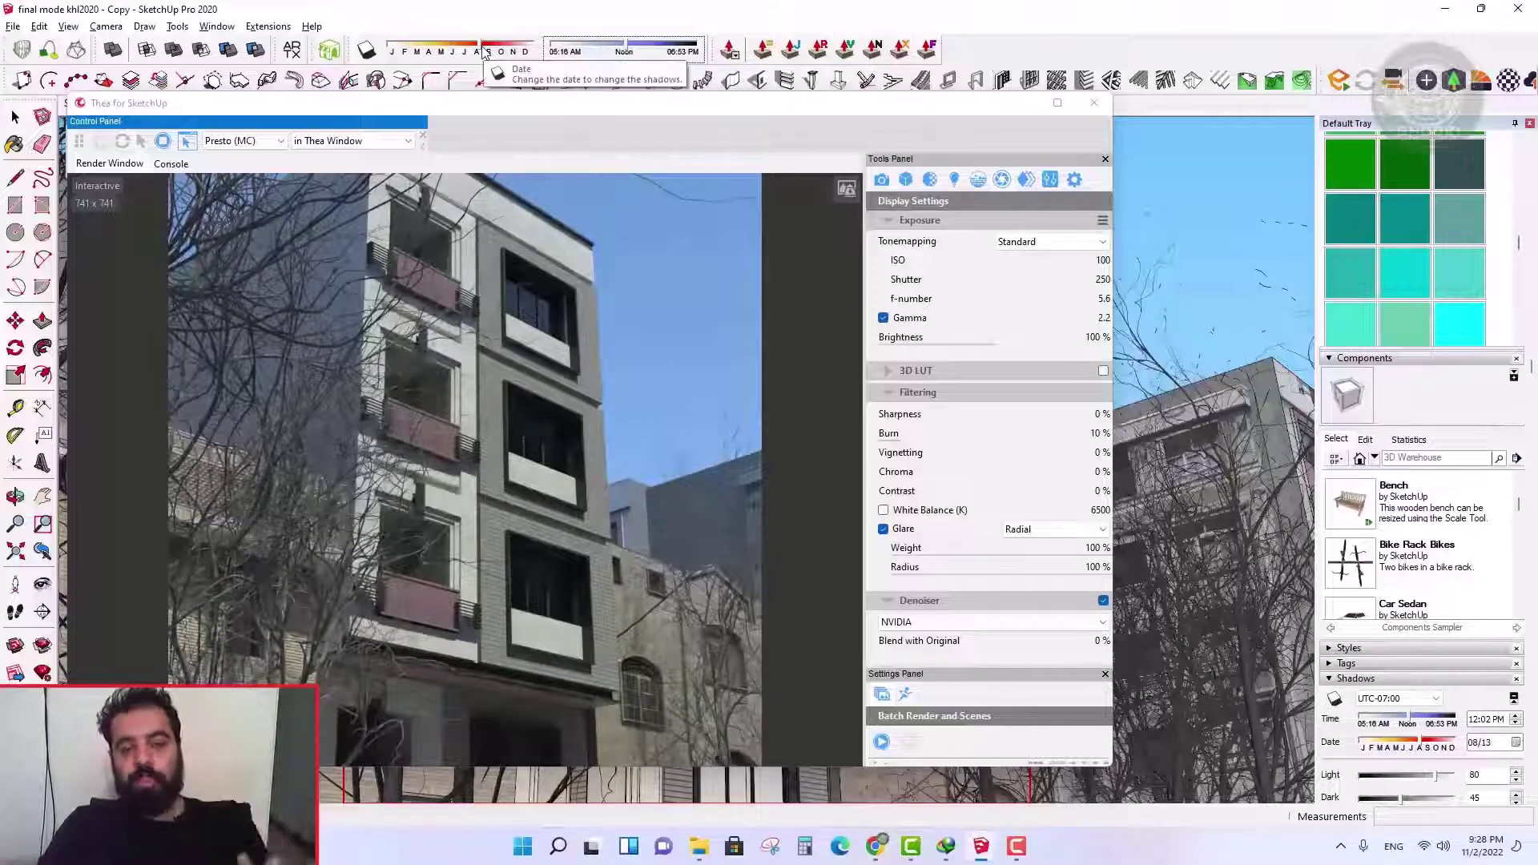
drag(483, 53, 403, 51)
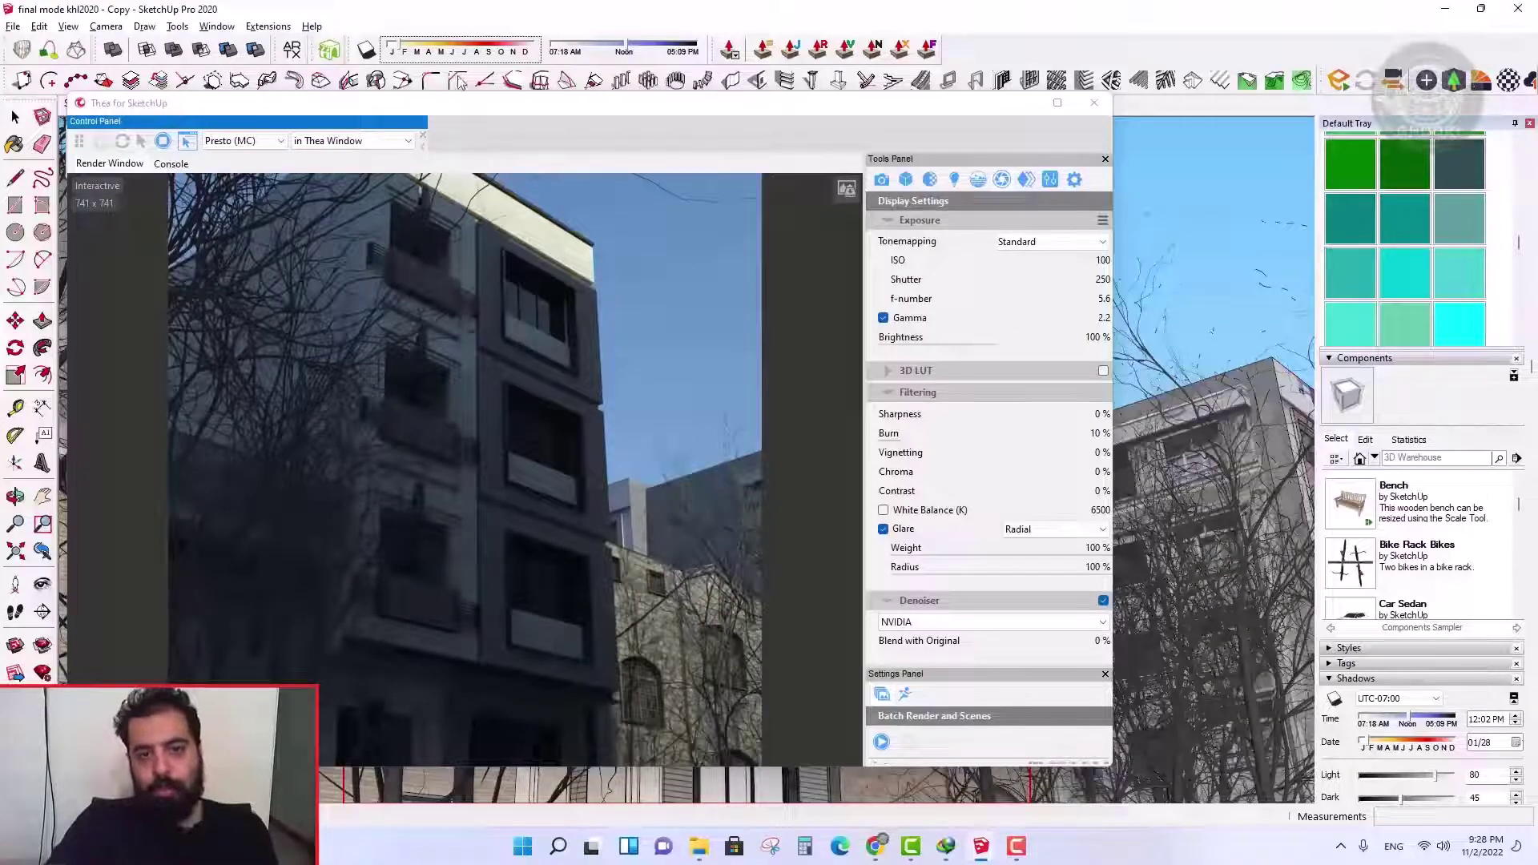
click(478, 46)
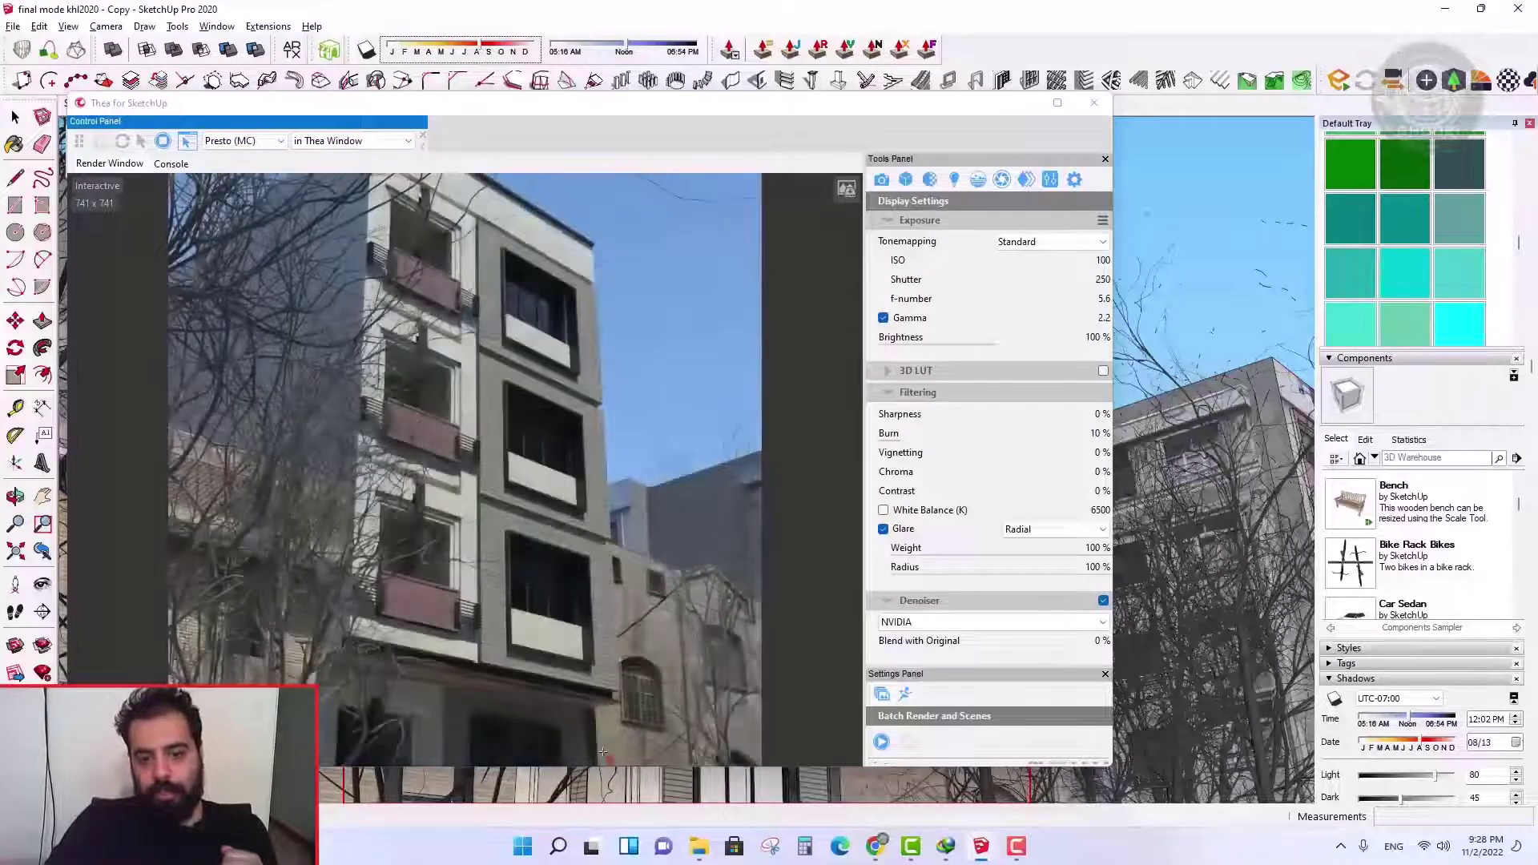
click(405, 50)
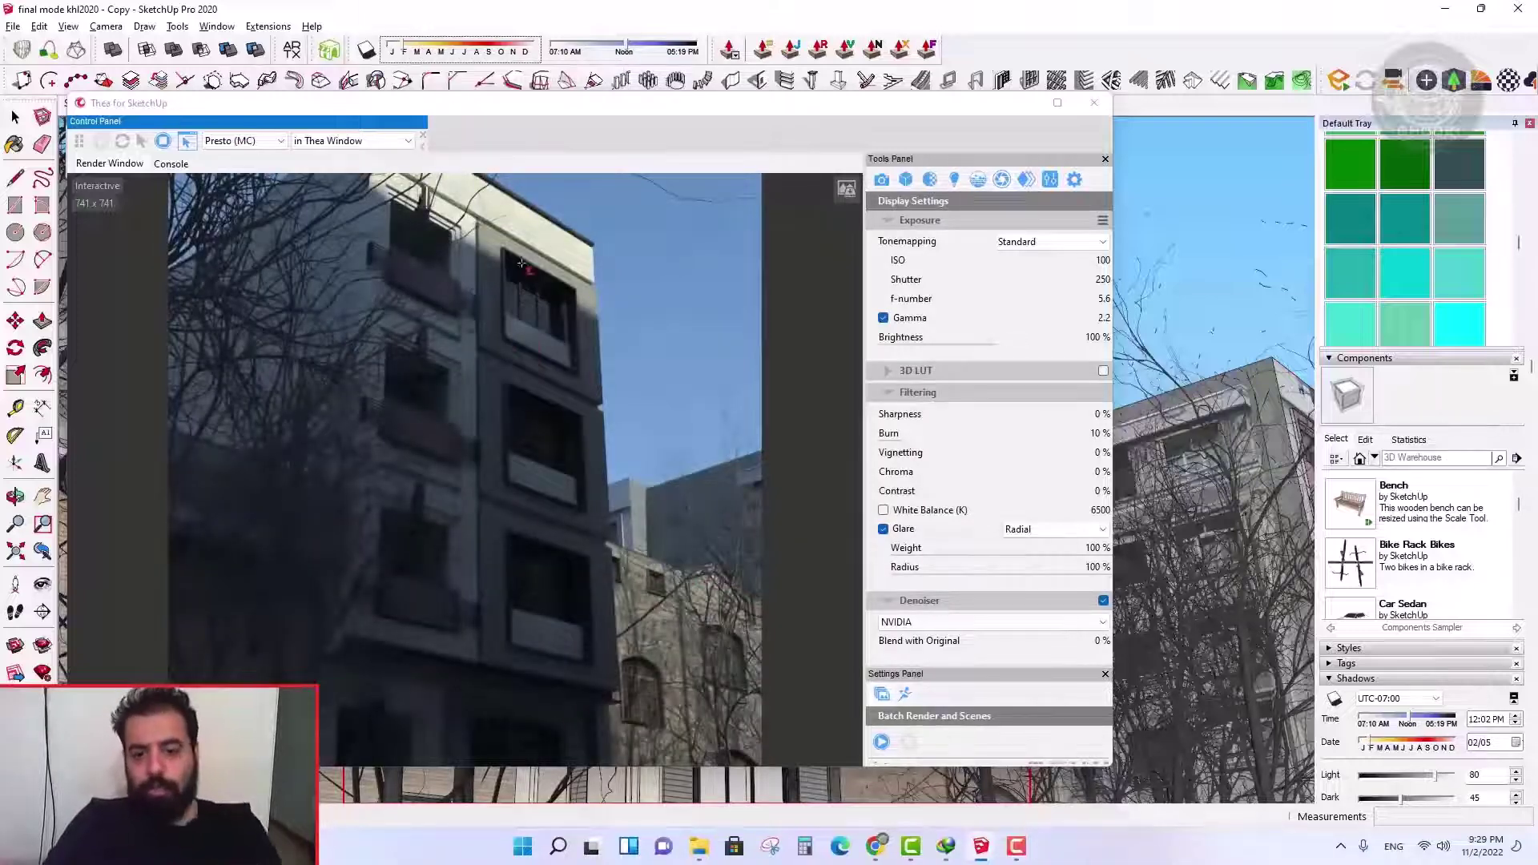
click(413, 50)
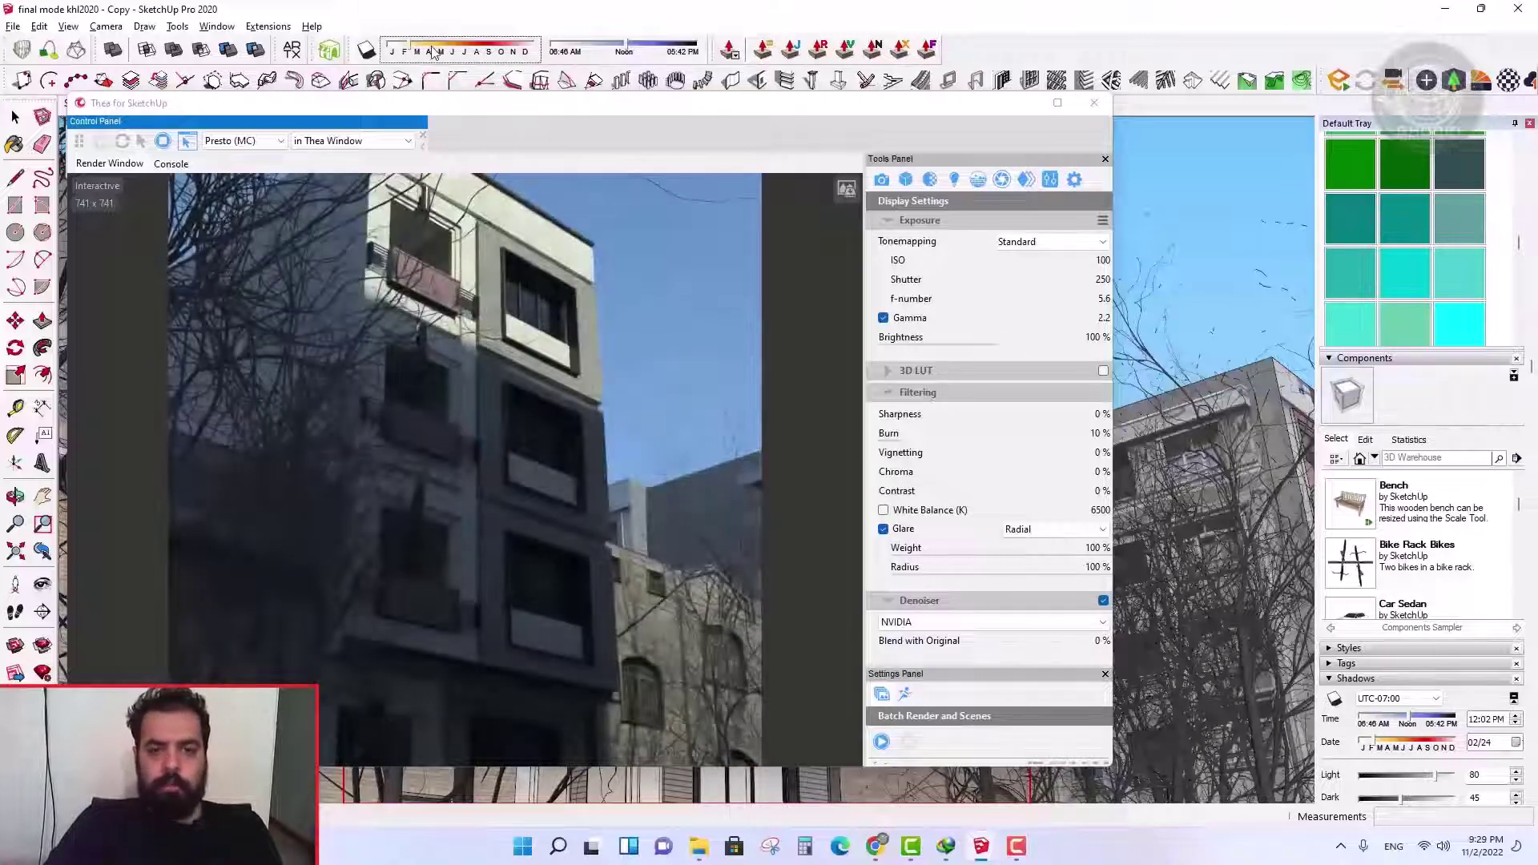
click(513, 47)
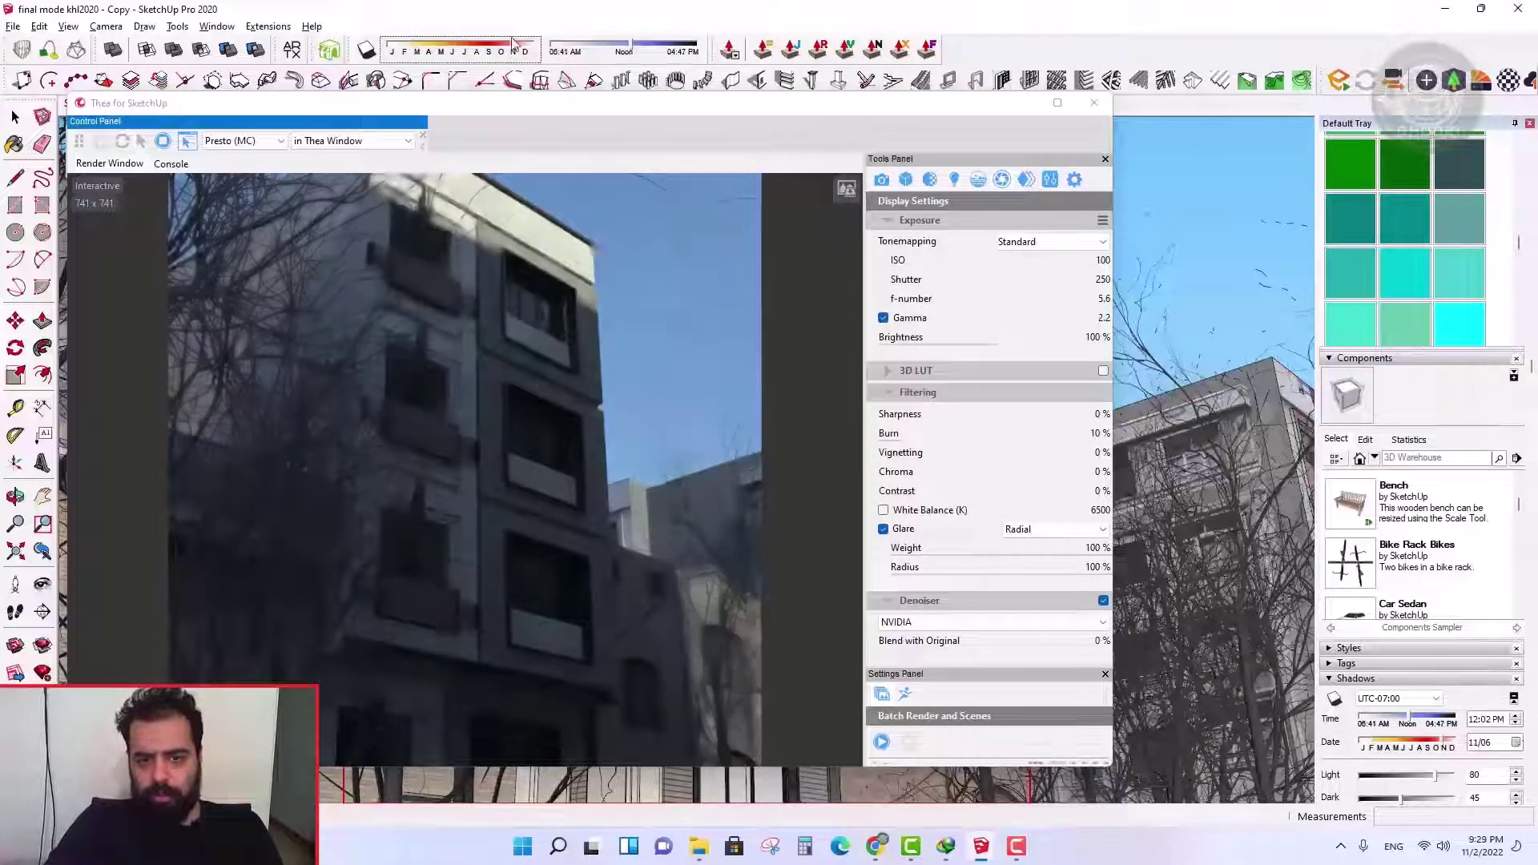
- Set the shadow time to 08:21 AM and the shadow date to 11/13
click(576, 50)
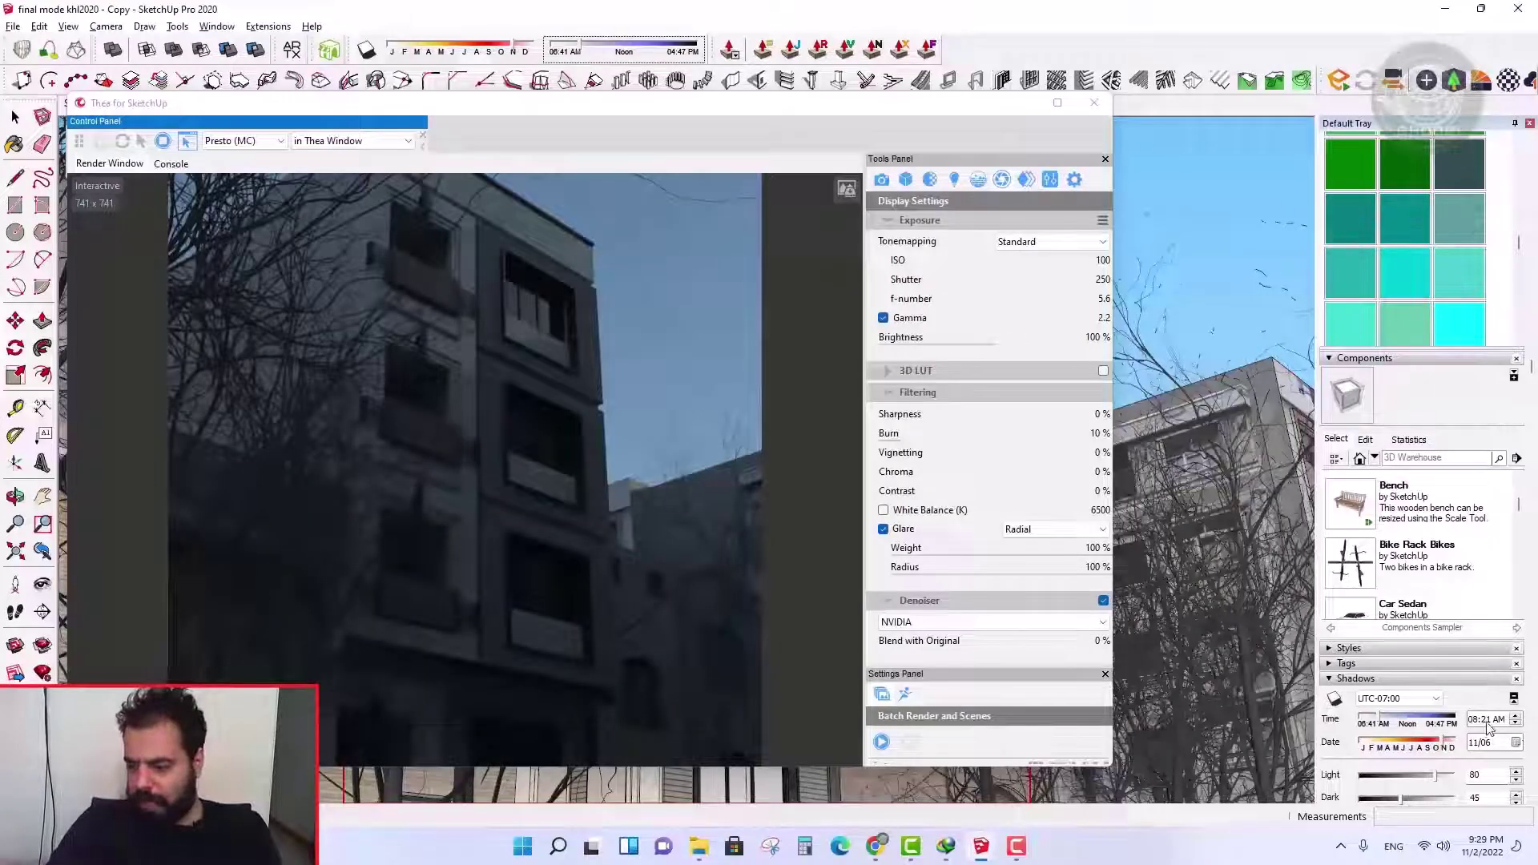
click(519, 51)
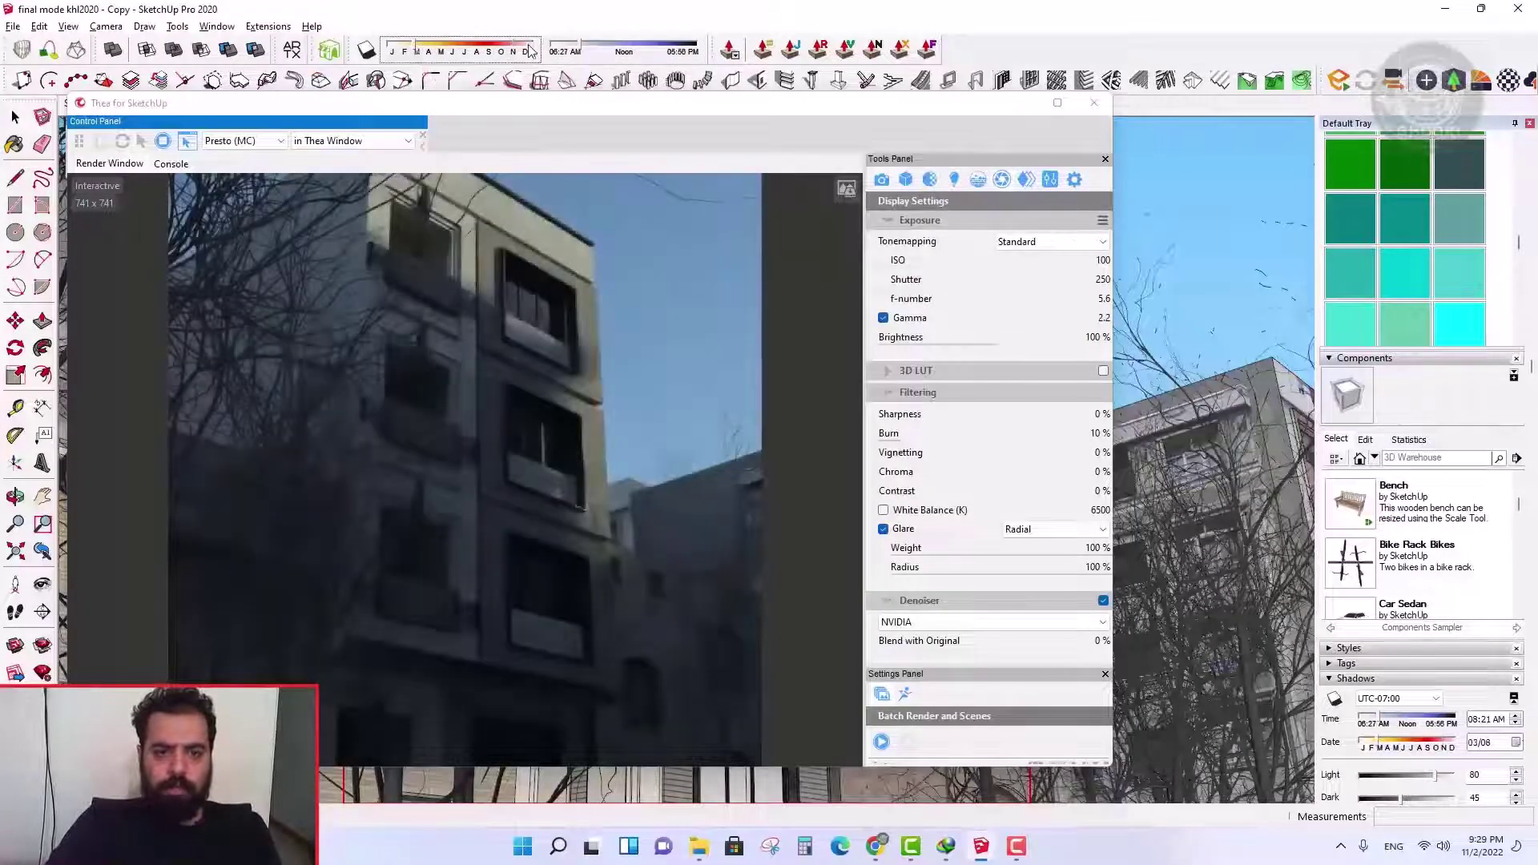
click(518, 51)
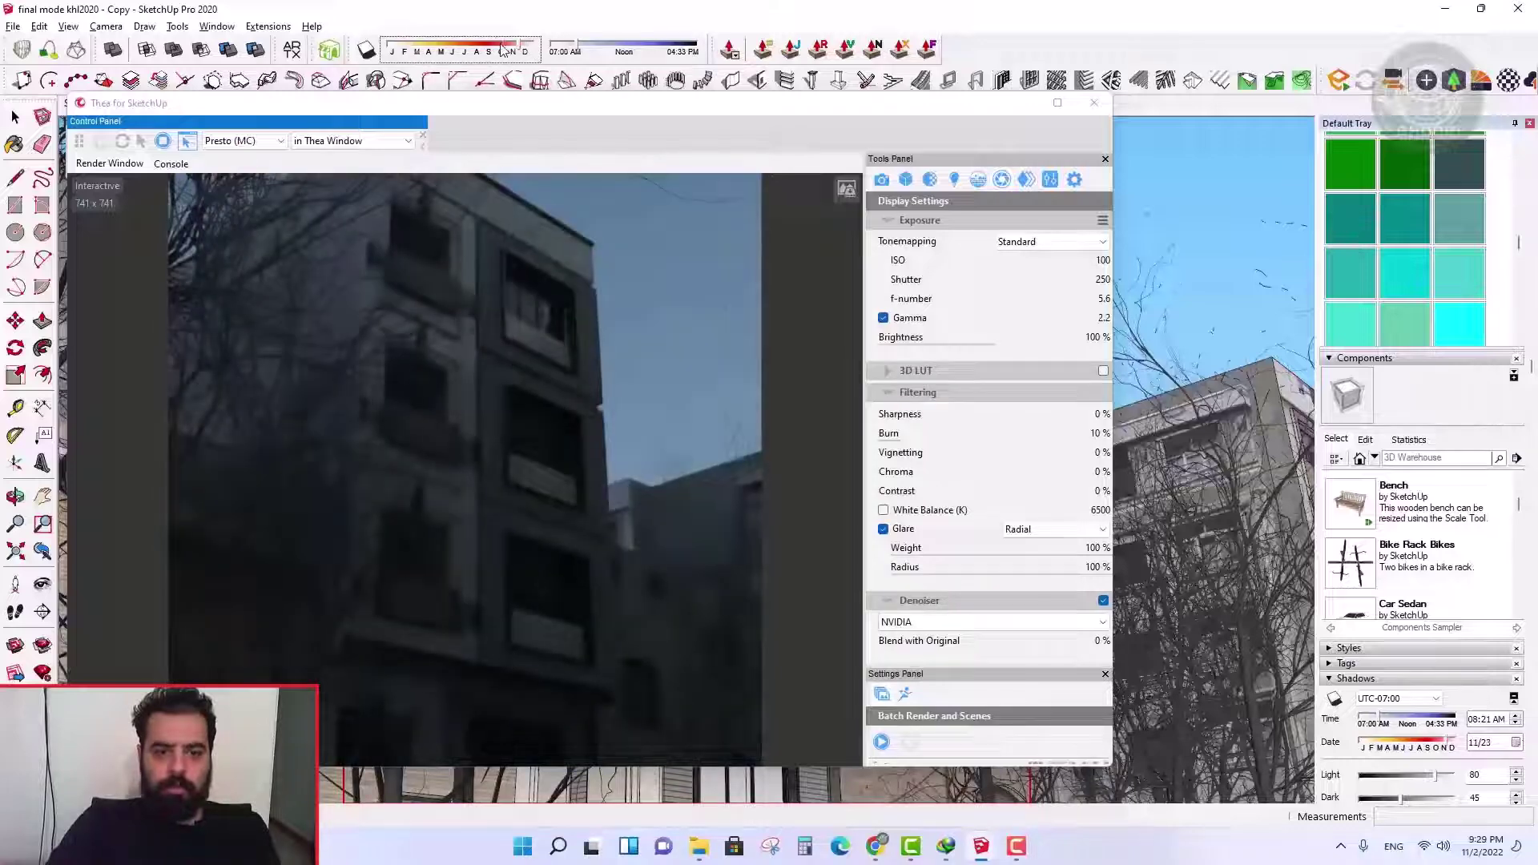
click(517, 51)
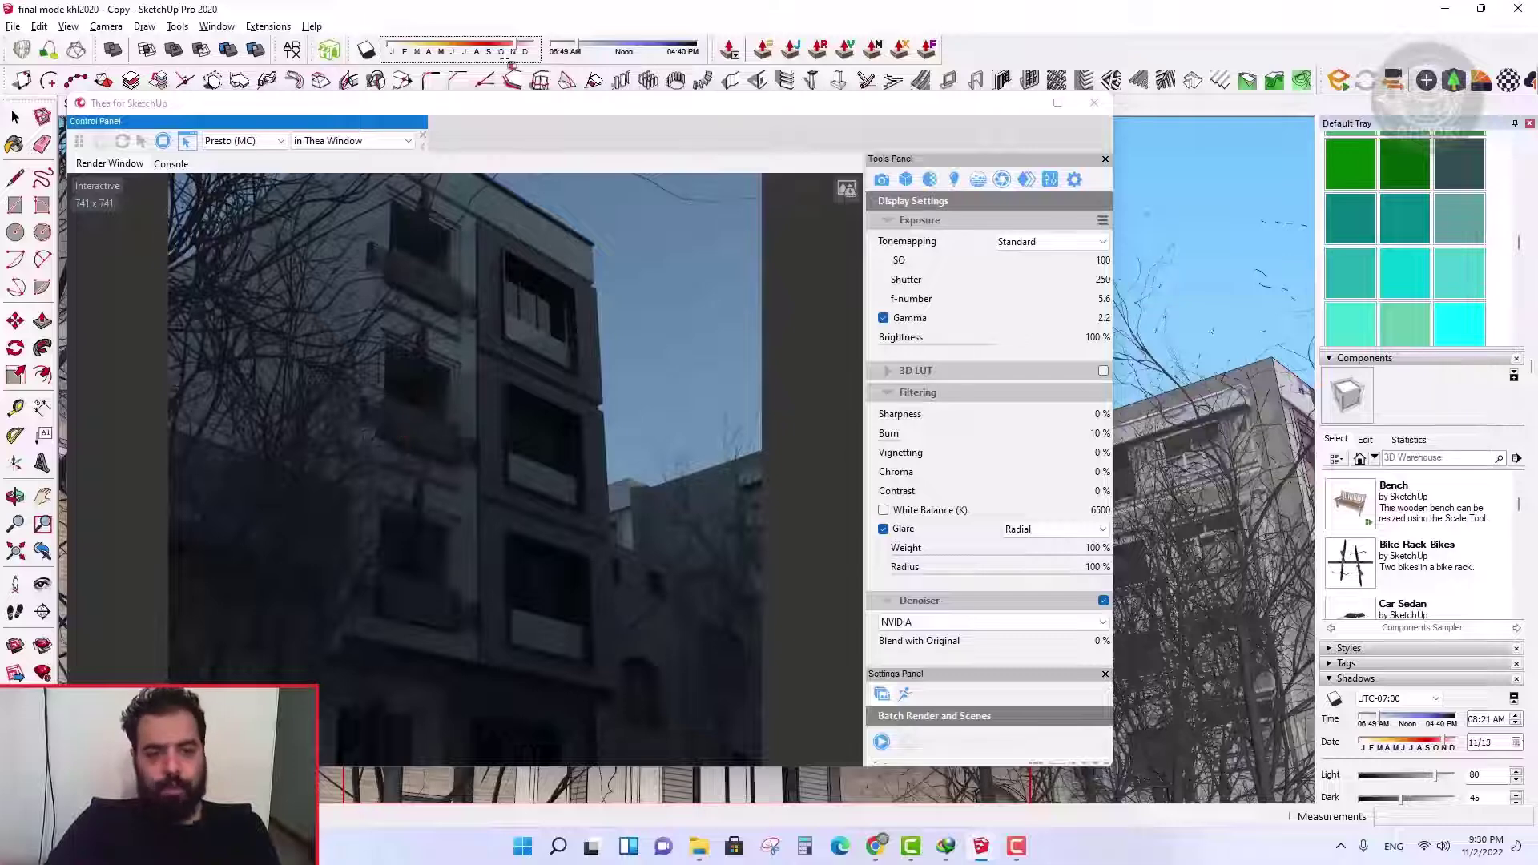
- Undock the Tools Panel and examine the Environment options for sky, sun, ground and image-based lighting
drag(942, 163, 1203, 132)
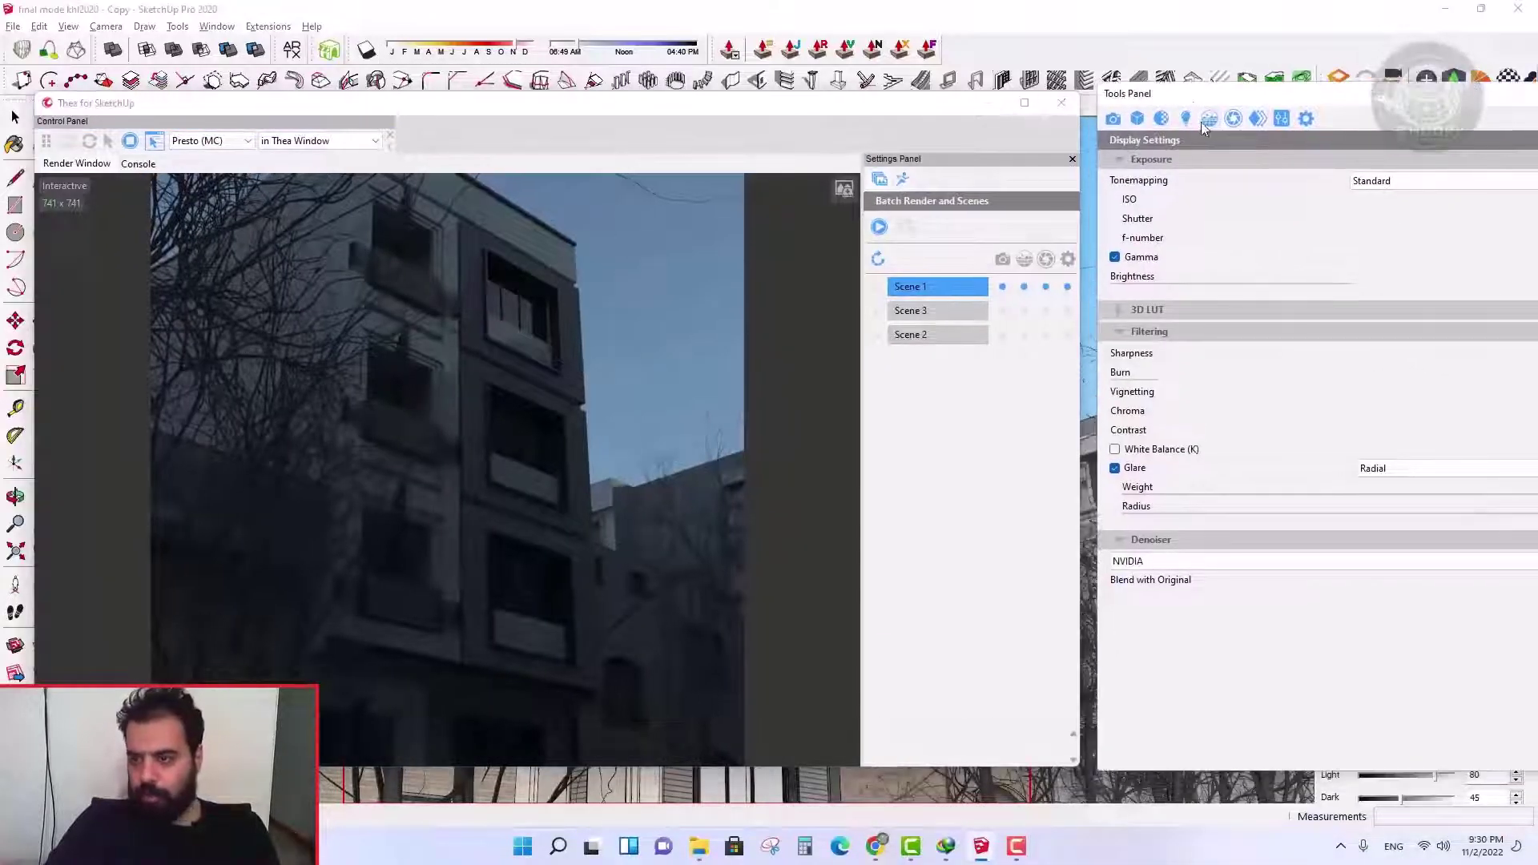
click(1234, 118)
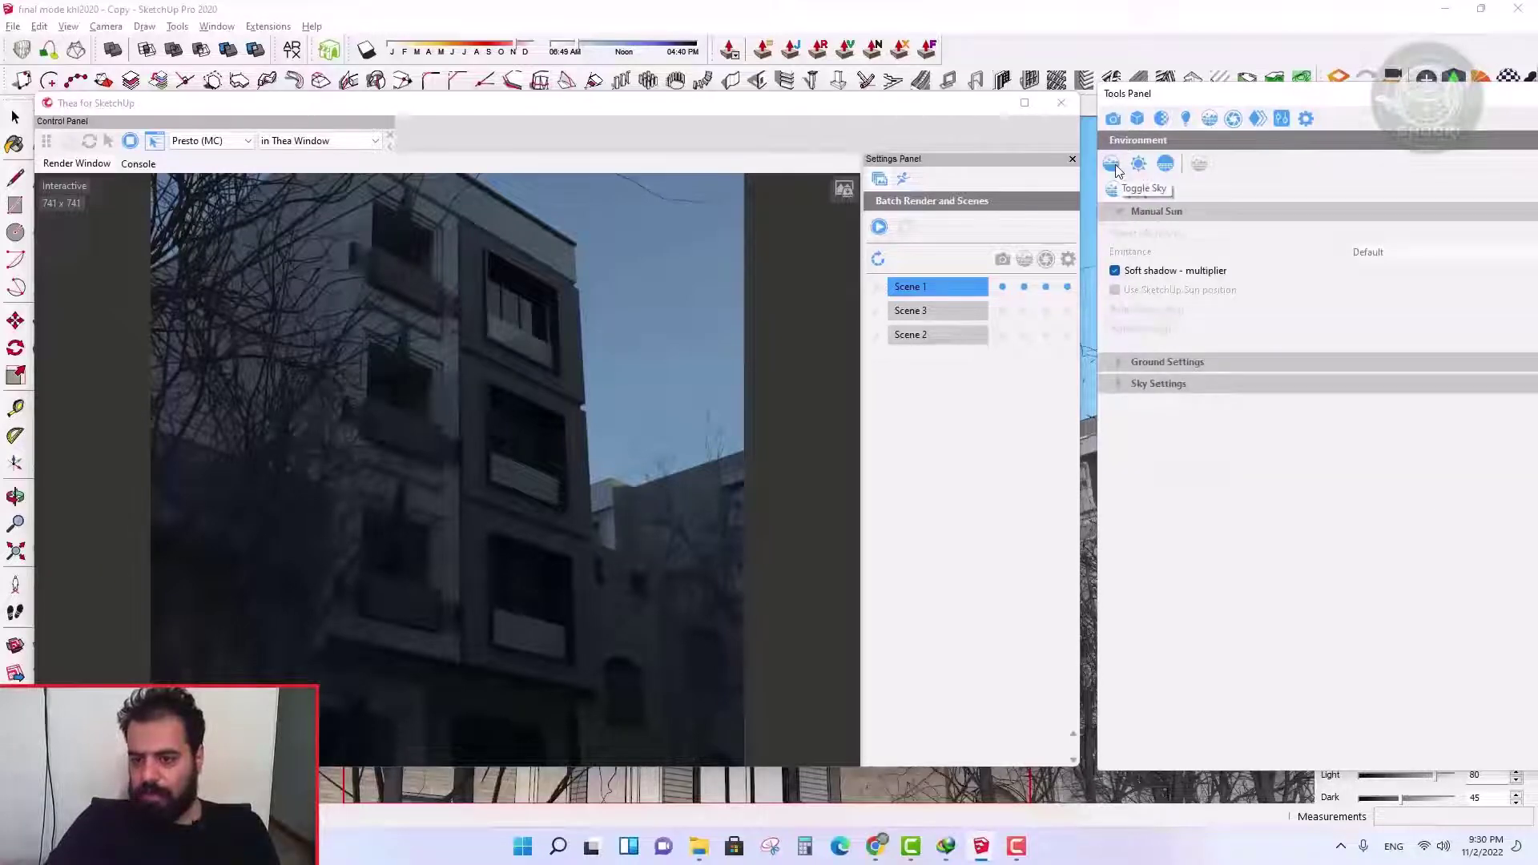
click(1114, 166)
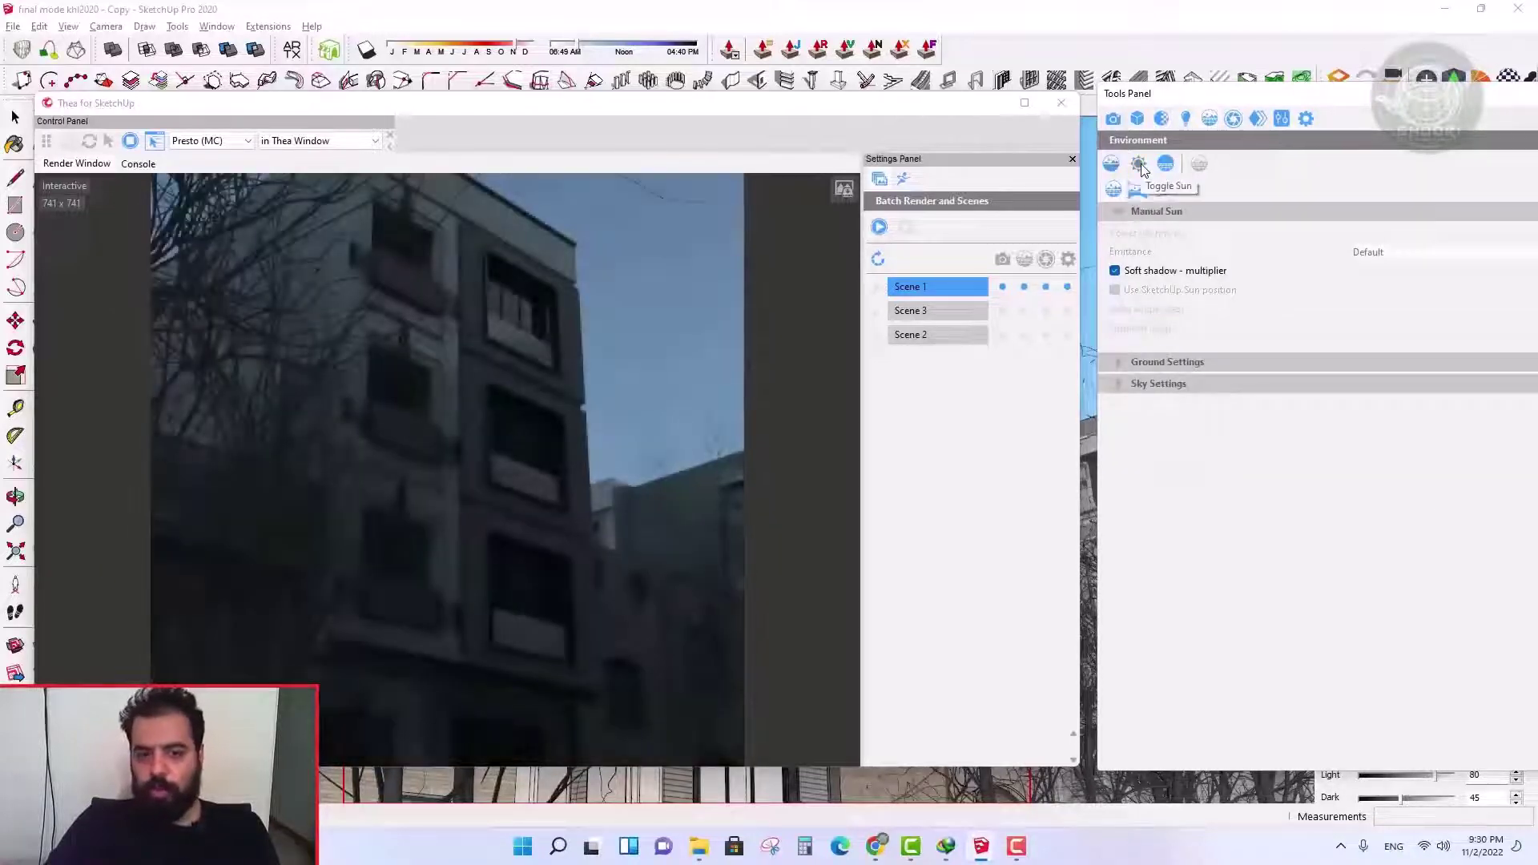
click(1140, 165)
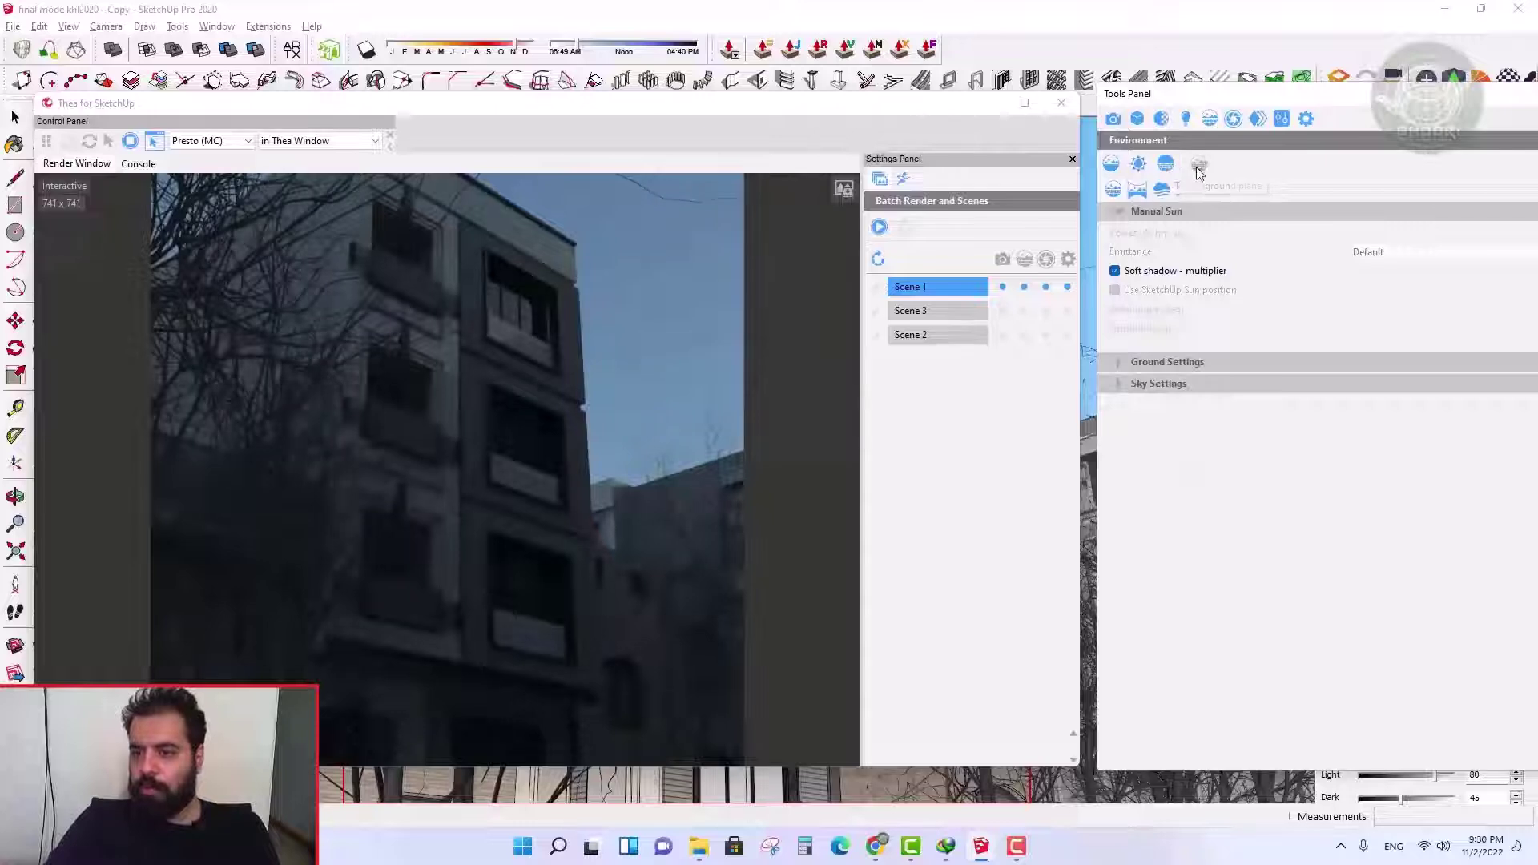
click(1161, 189)
click(1137, 189)
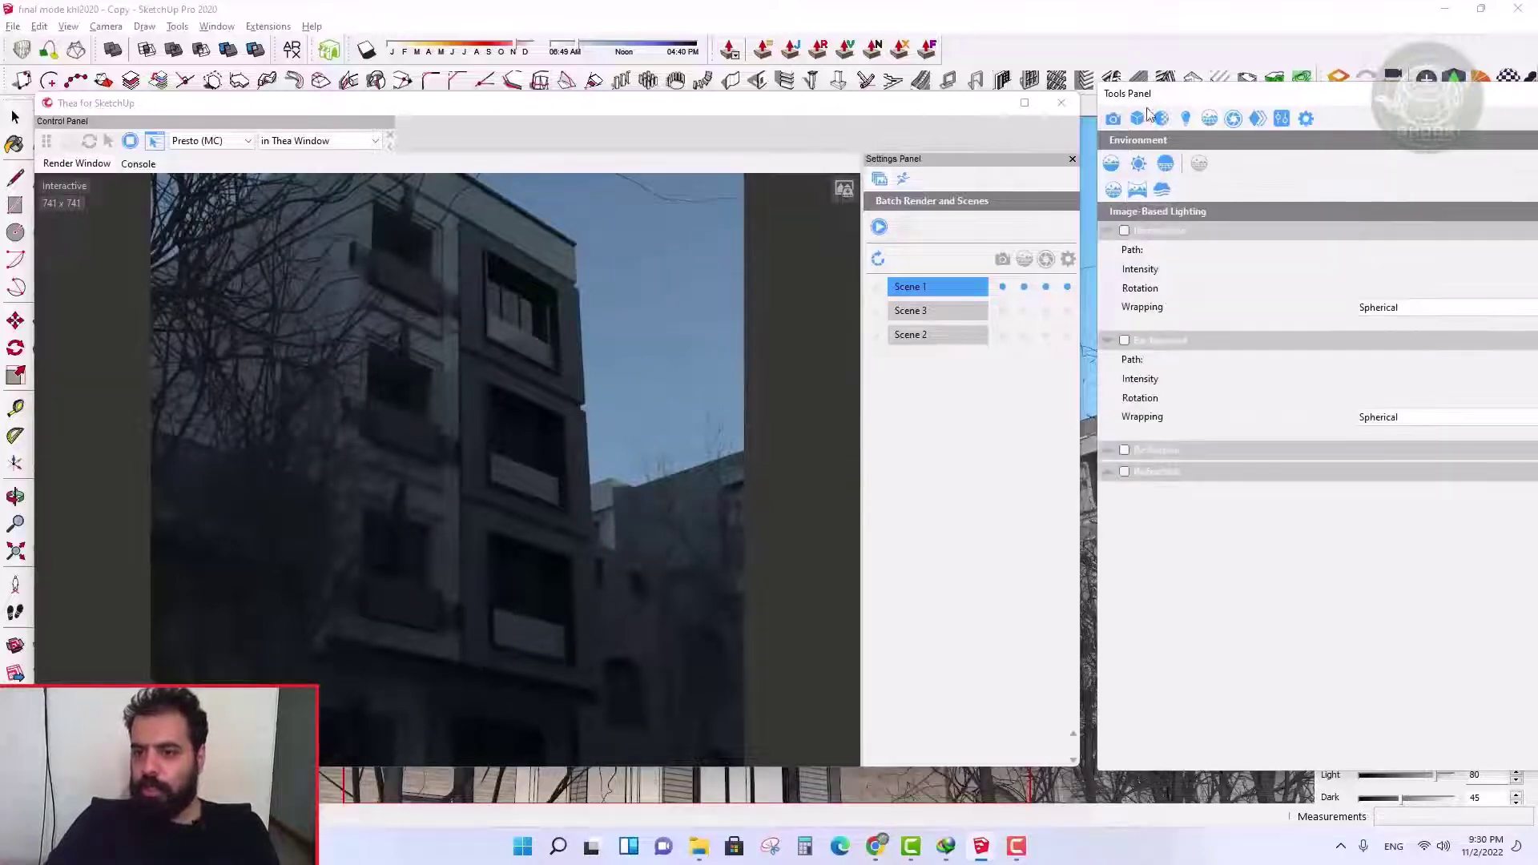
drag(1150, 112, 873, 133)
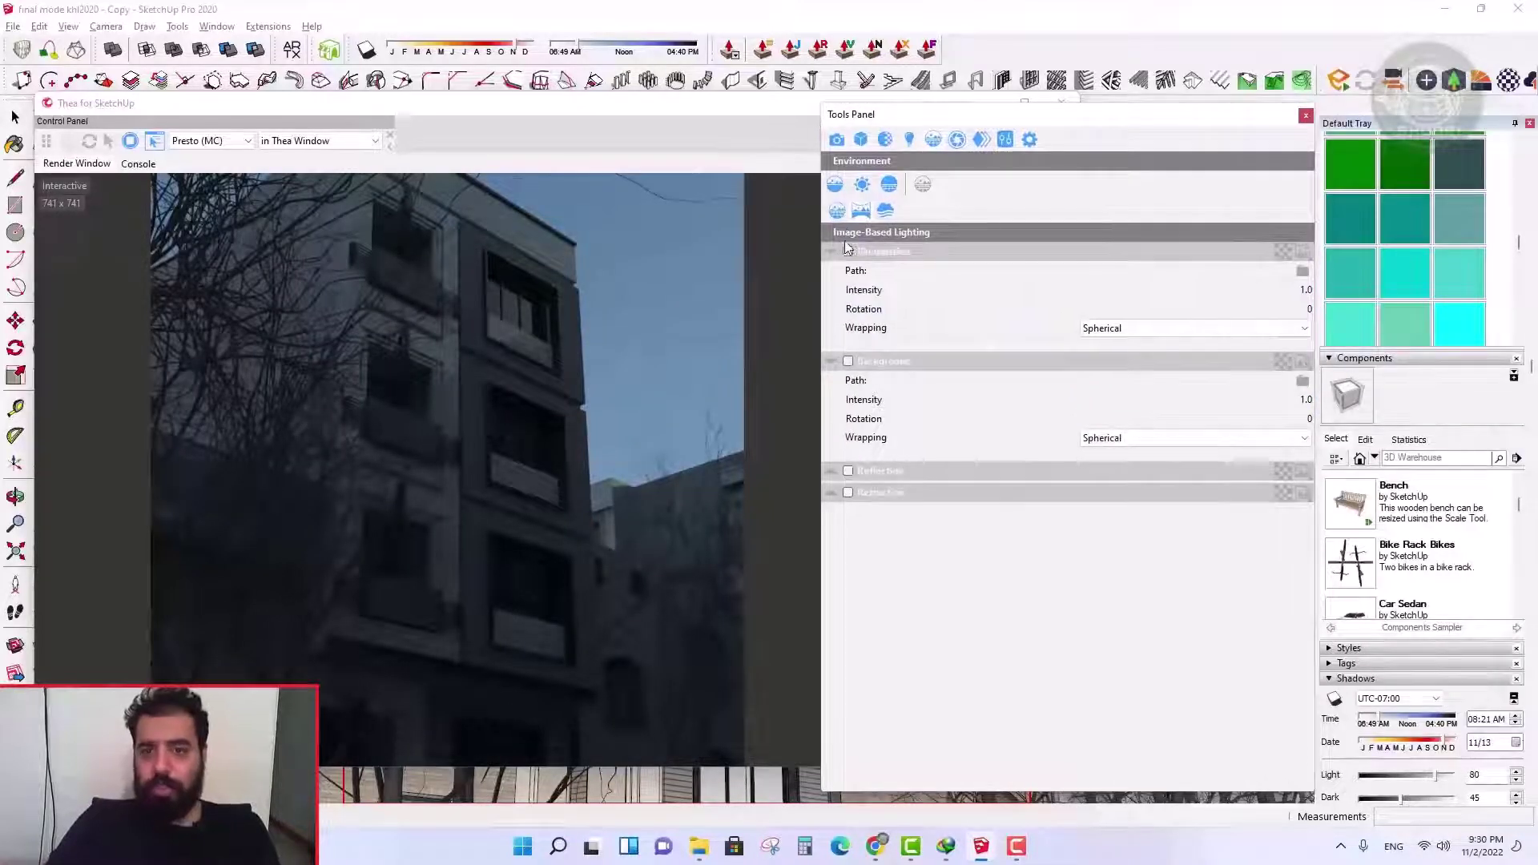
click(838, 211)
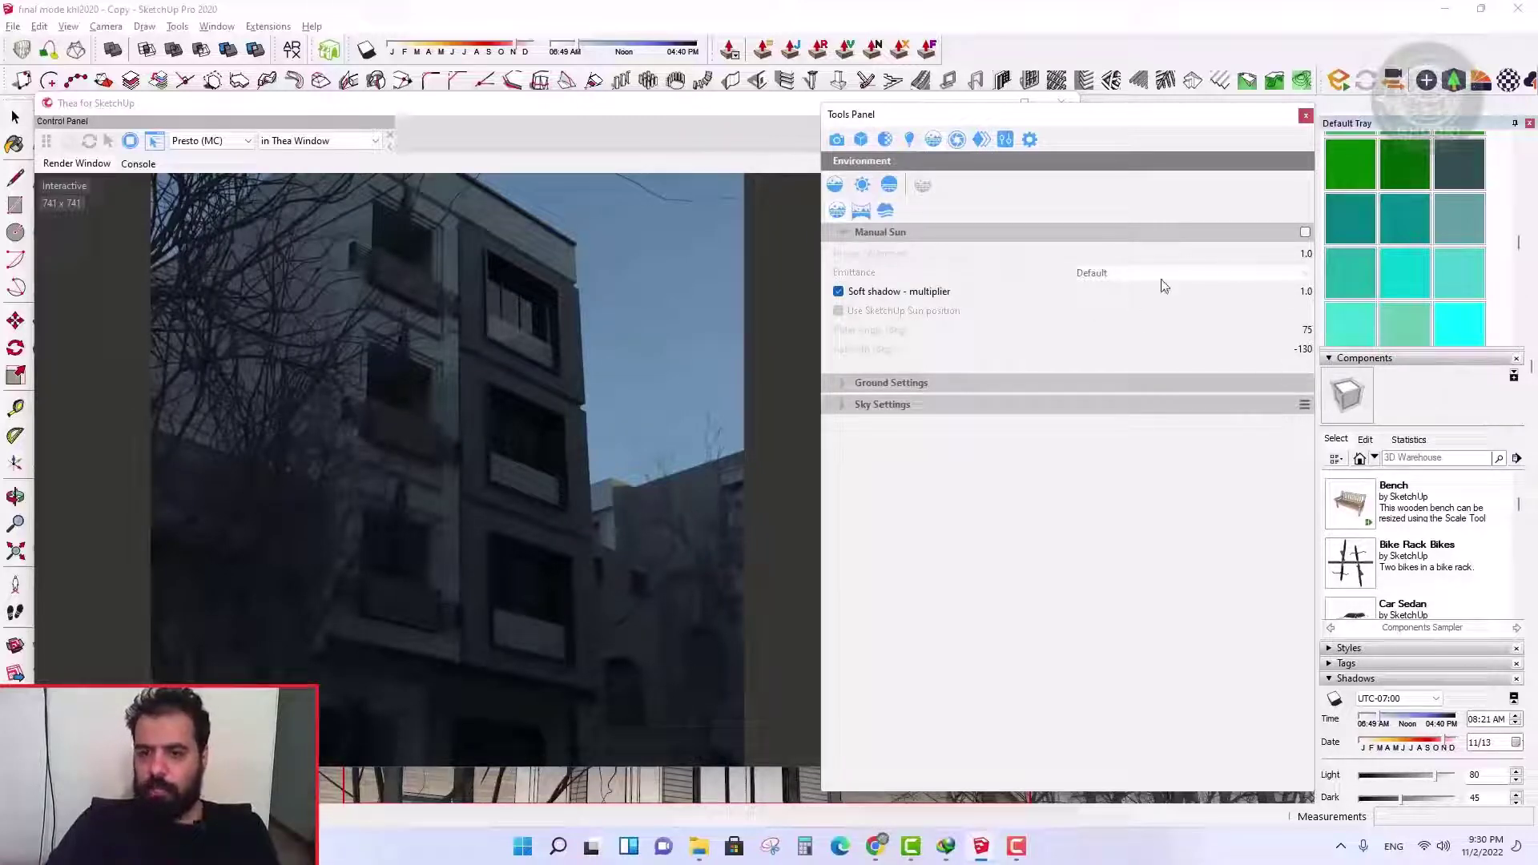
click(889, 186)
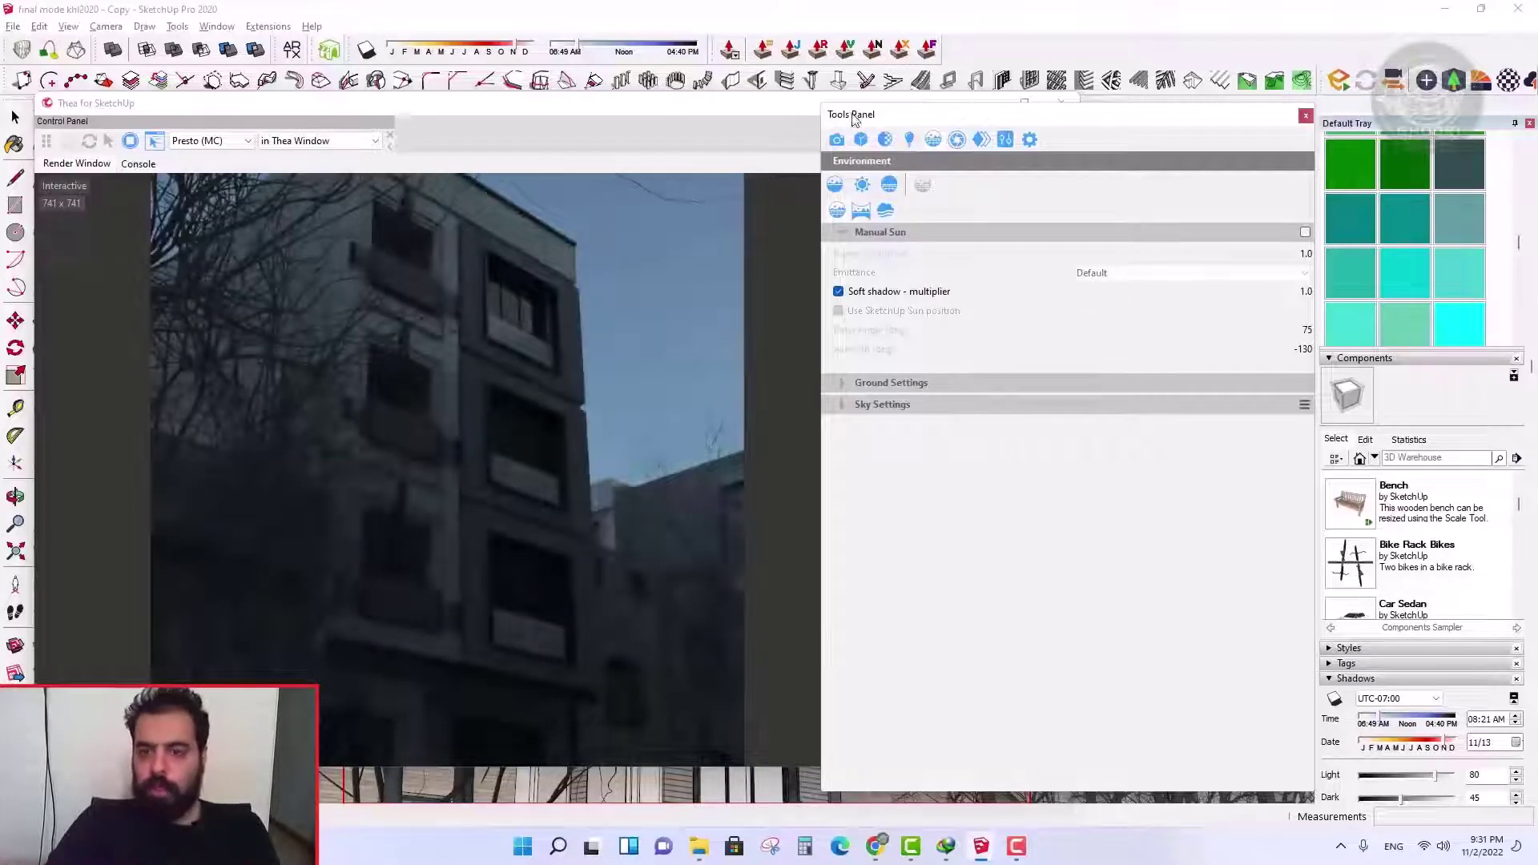
- Show the Display Settings and test an f-number of 2.0 on the render, returning it to 5.6
drag(854, 119, 835, 93)
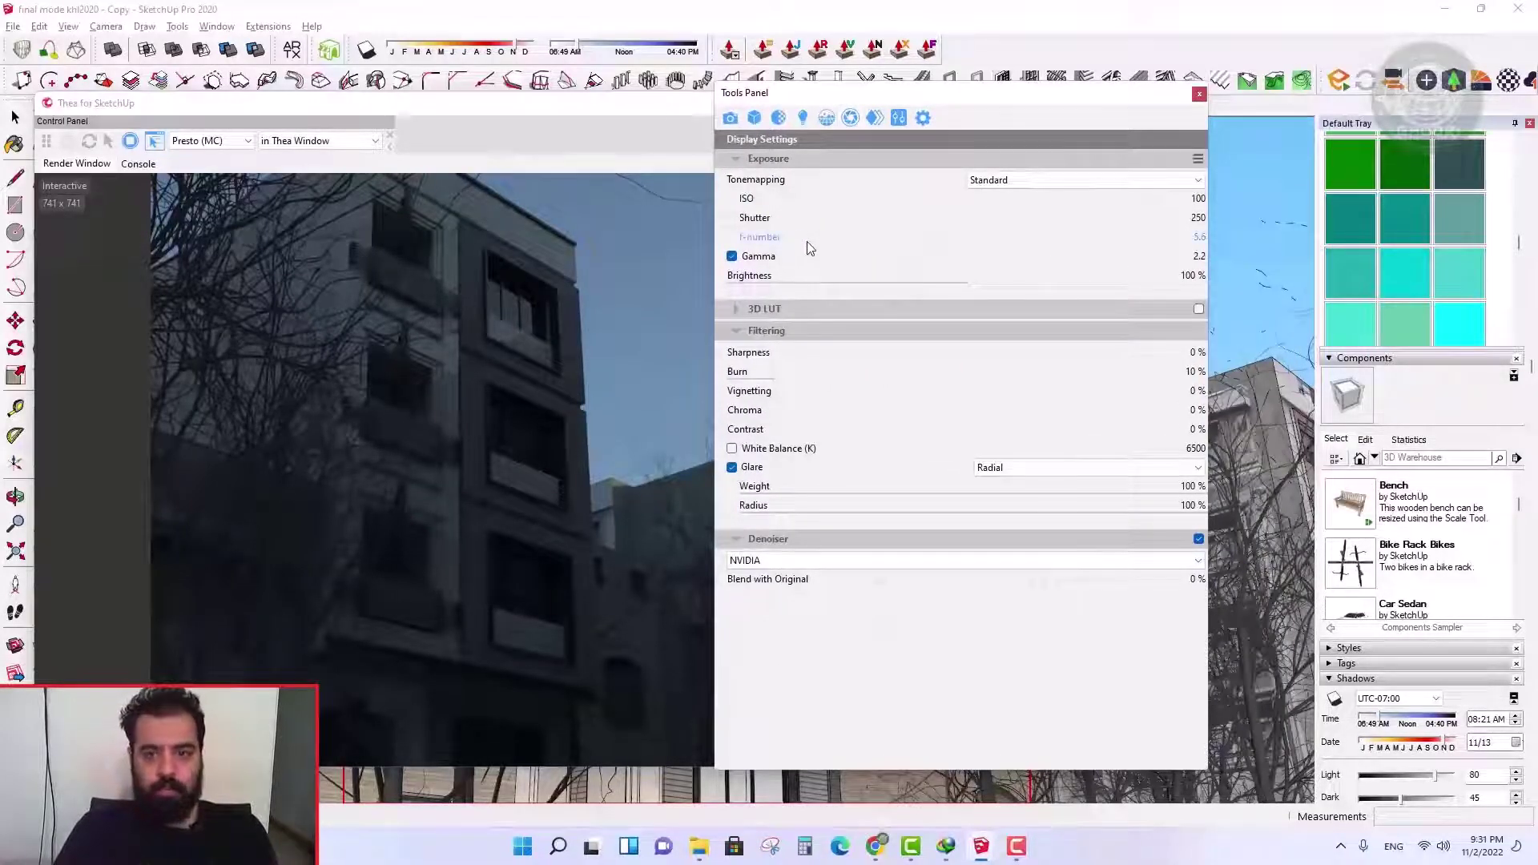
click(1196, 237)
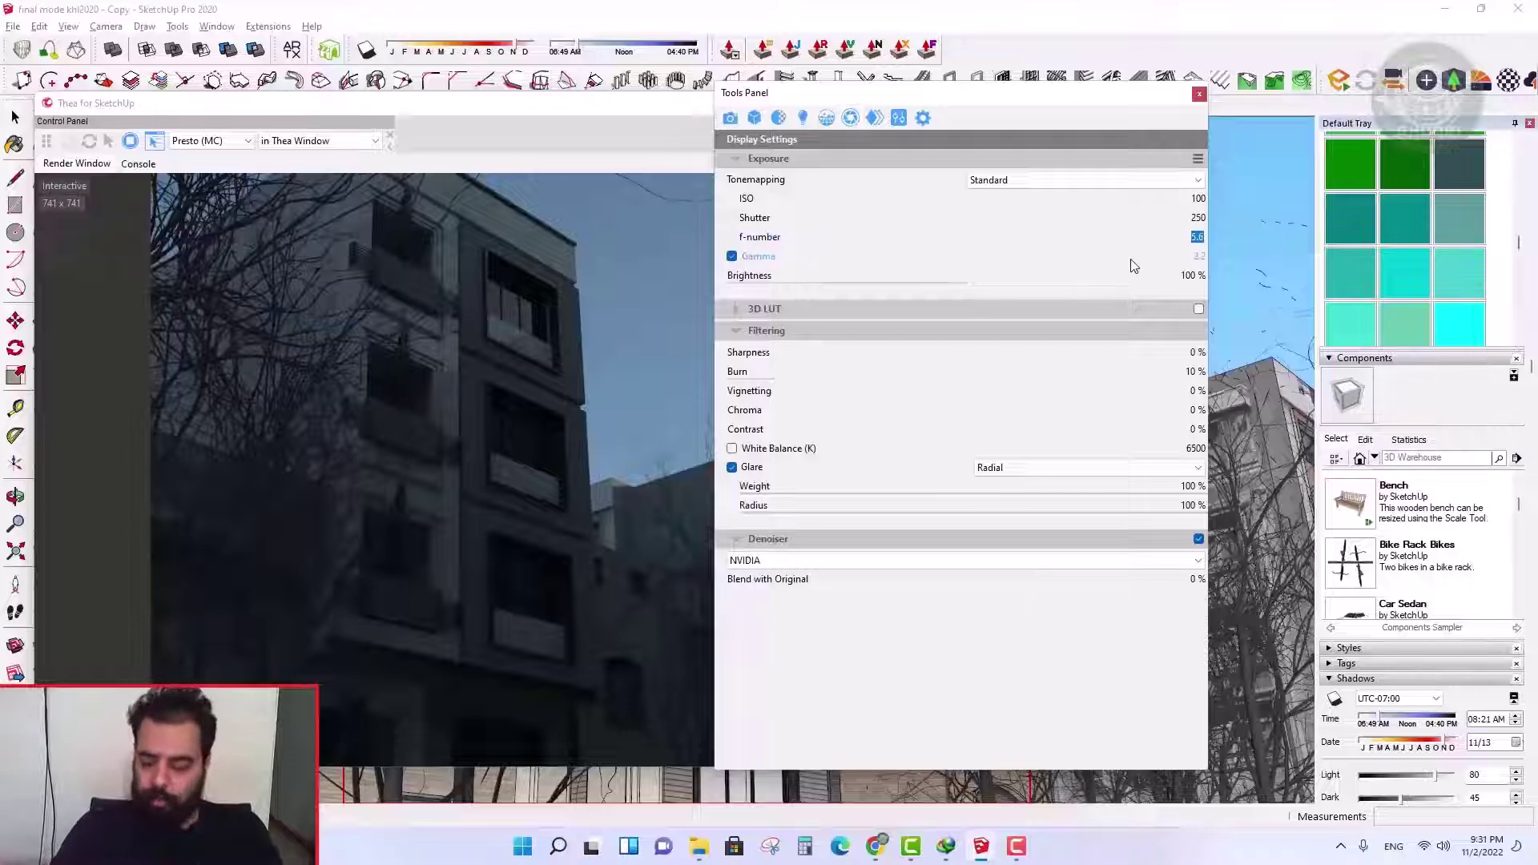
text(8)
key(Return)
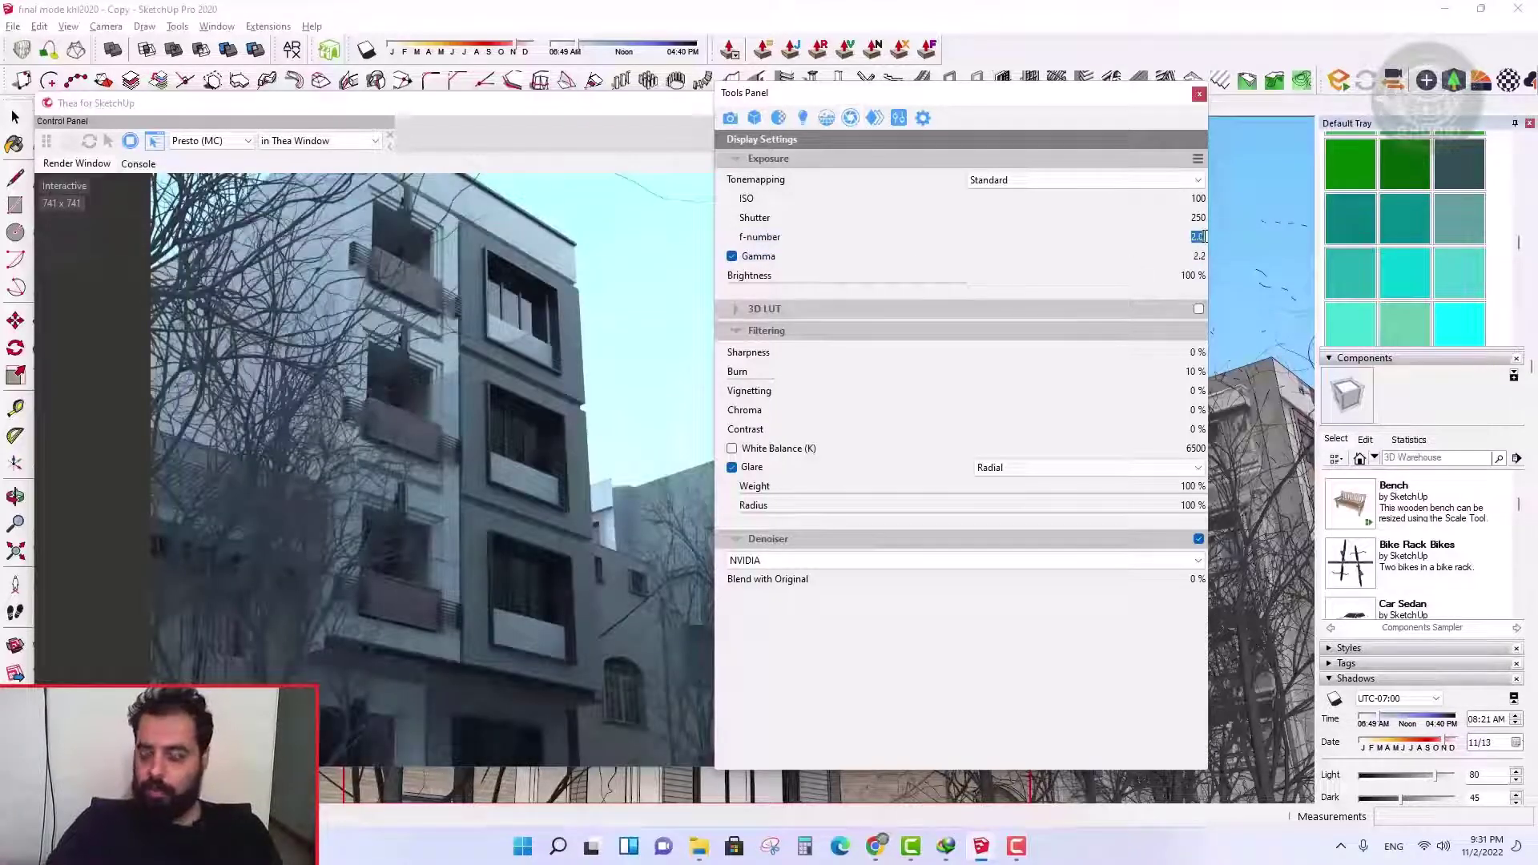
click(1198, 238)
text(2)
key(Return)
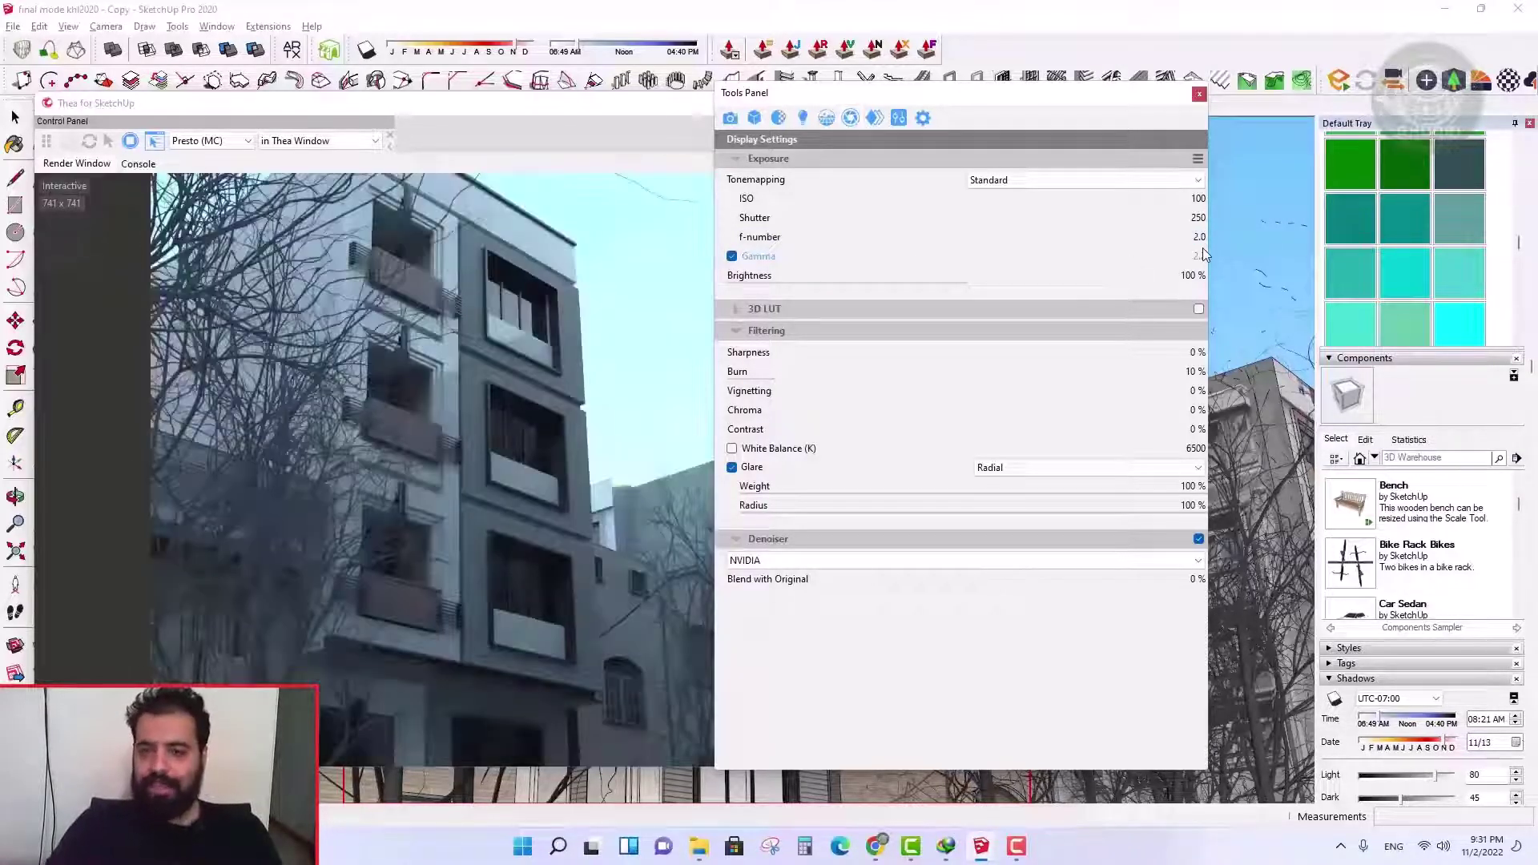
click(1203, 237)
text(5.6)
key(Return)
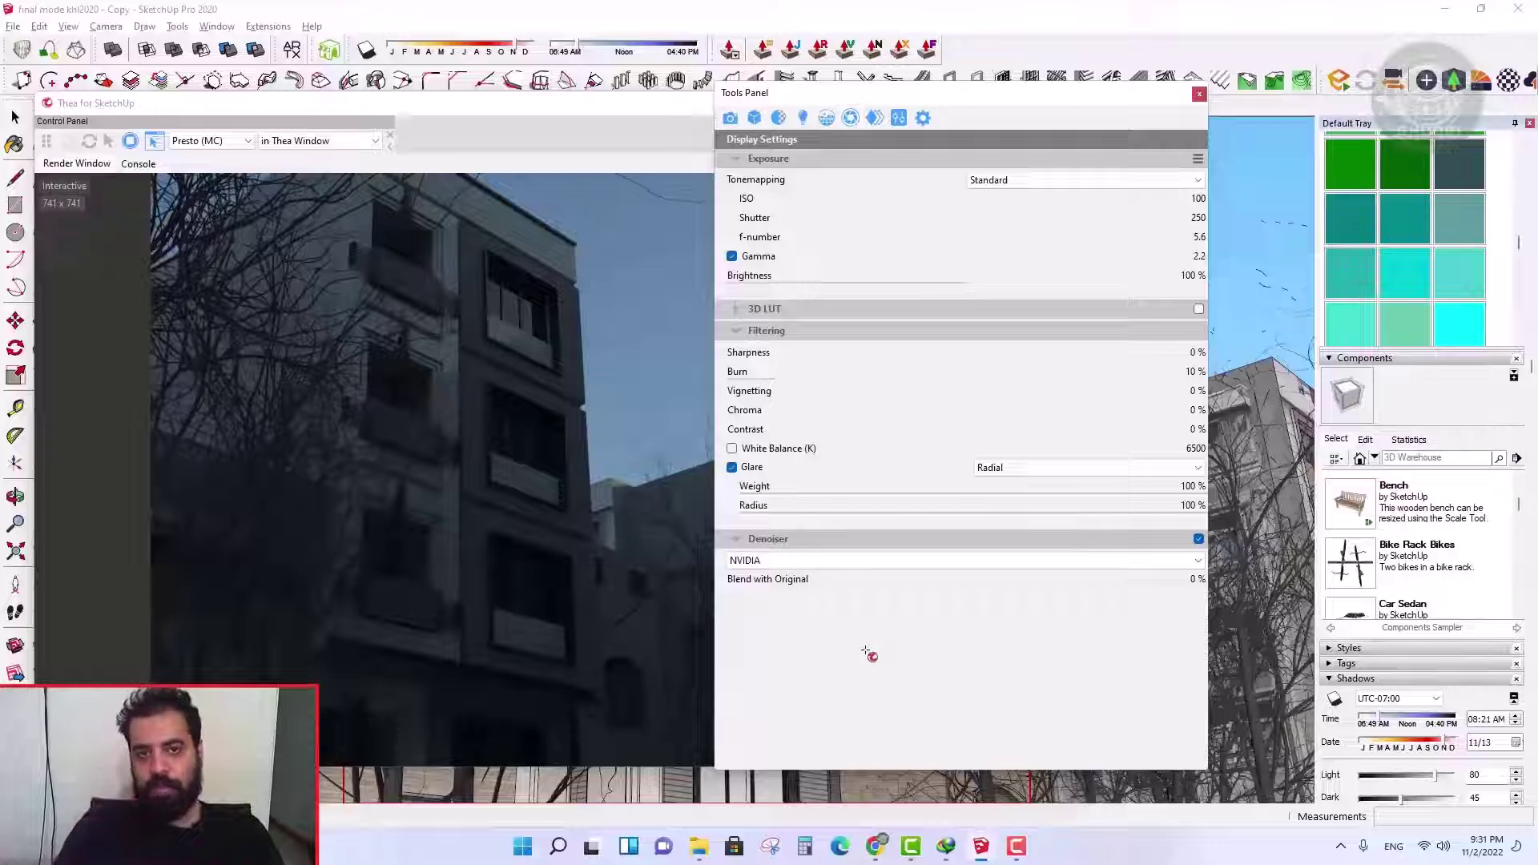
- Compare f-numbers 8, 2 and 3 on the render and set the value back to 5.6
click(1204, 238)
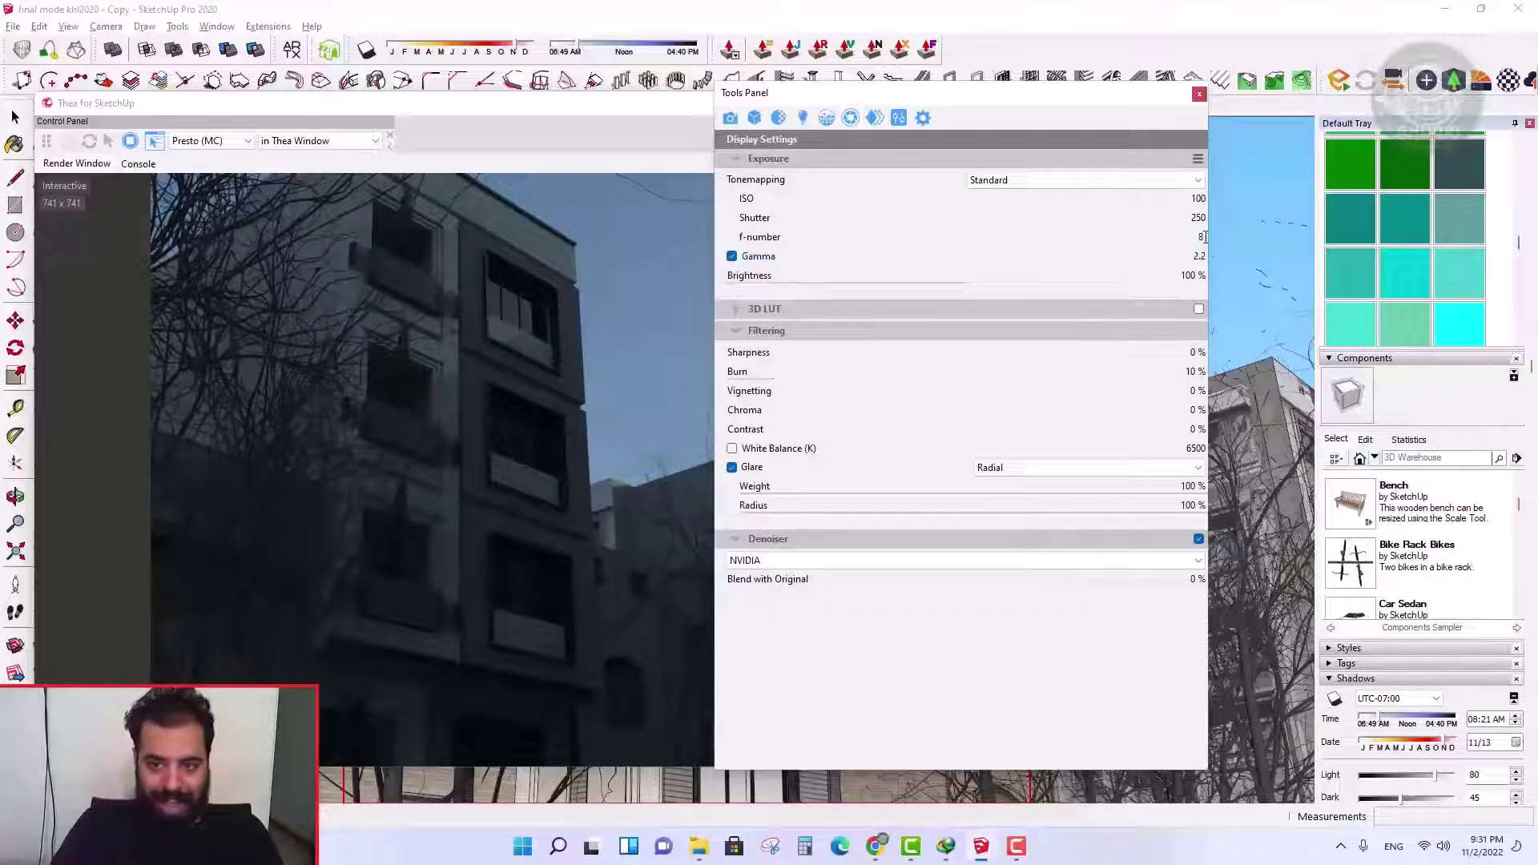
text(8)
key(Return)
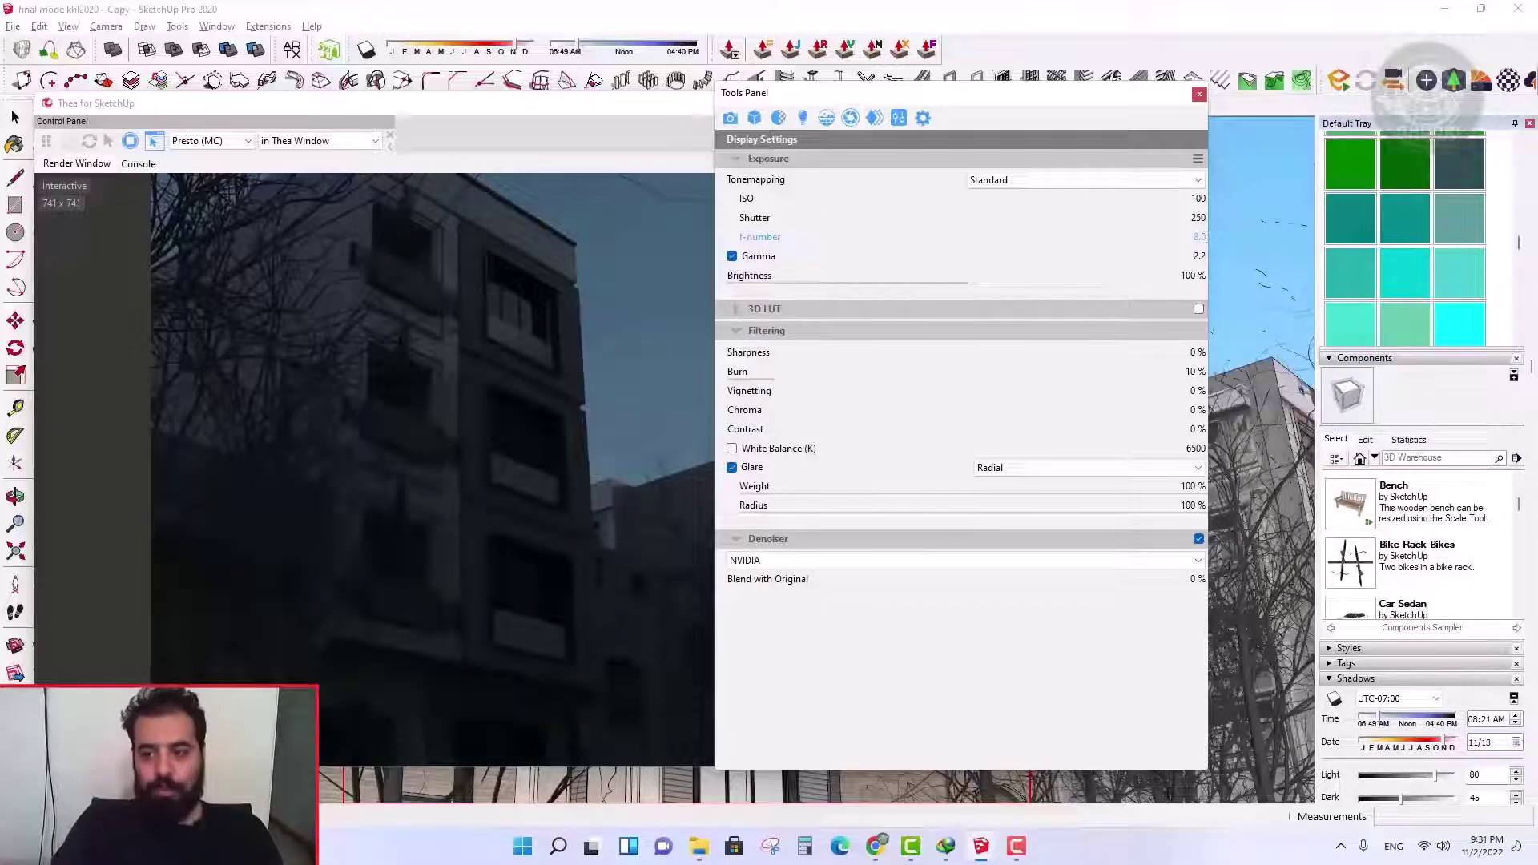
click(1205, 237)
text(2)
key(Return)
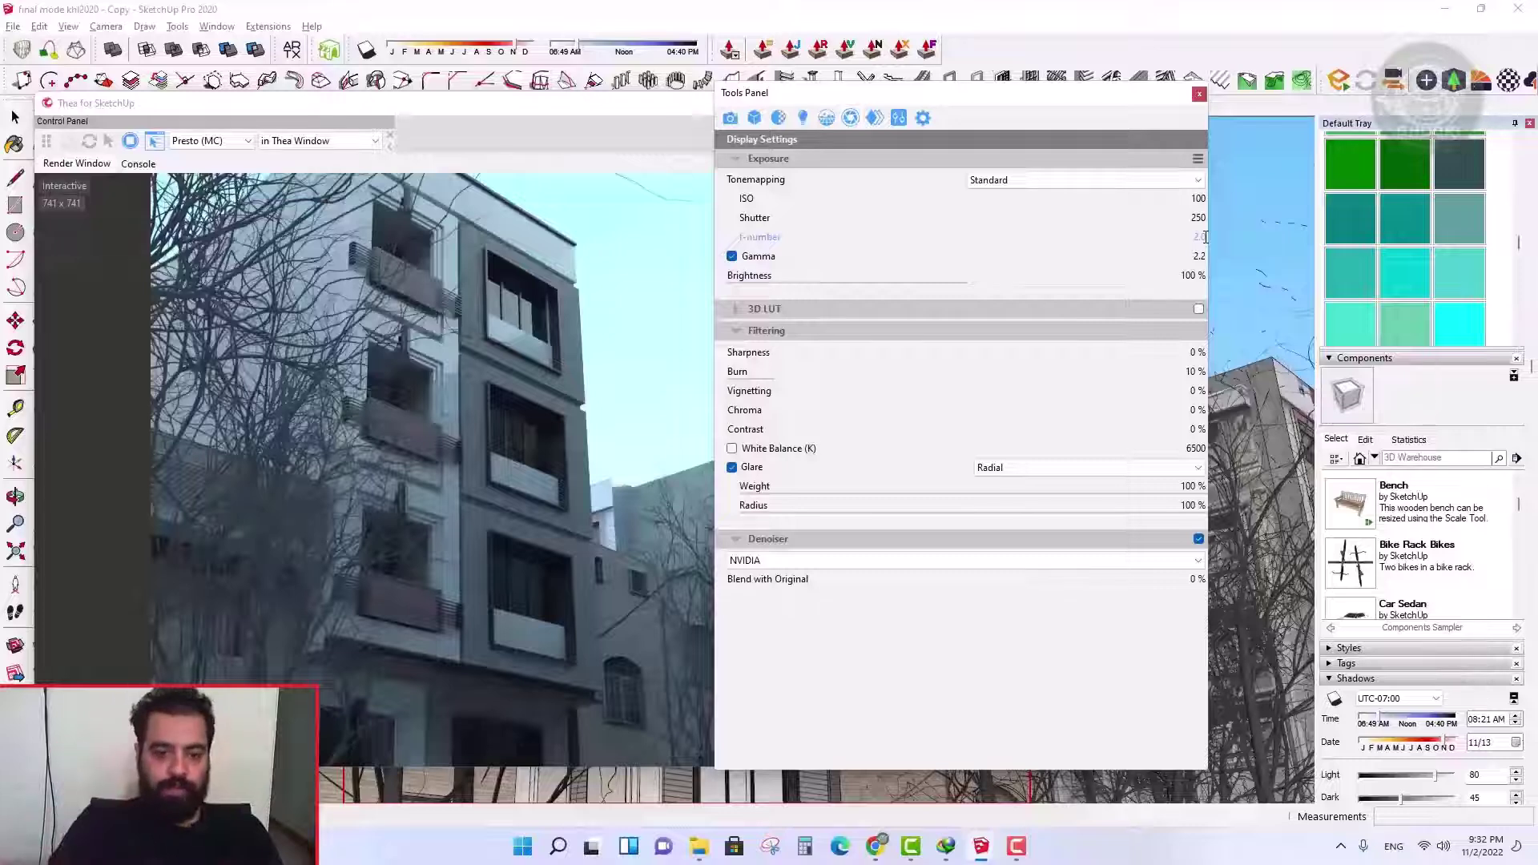
text(3)
key(Return)
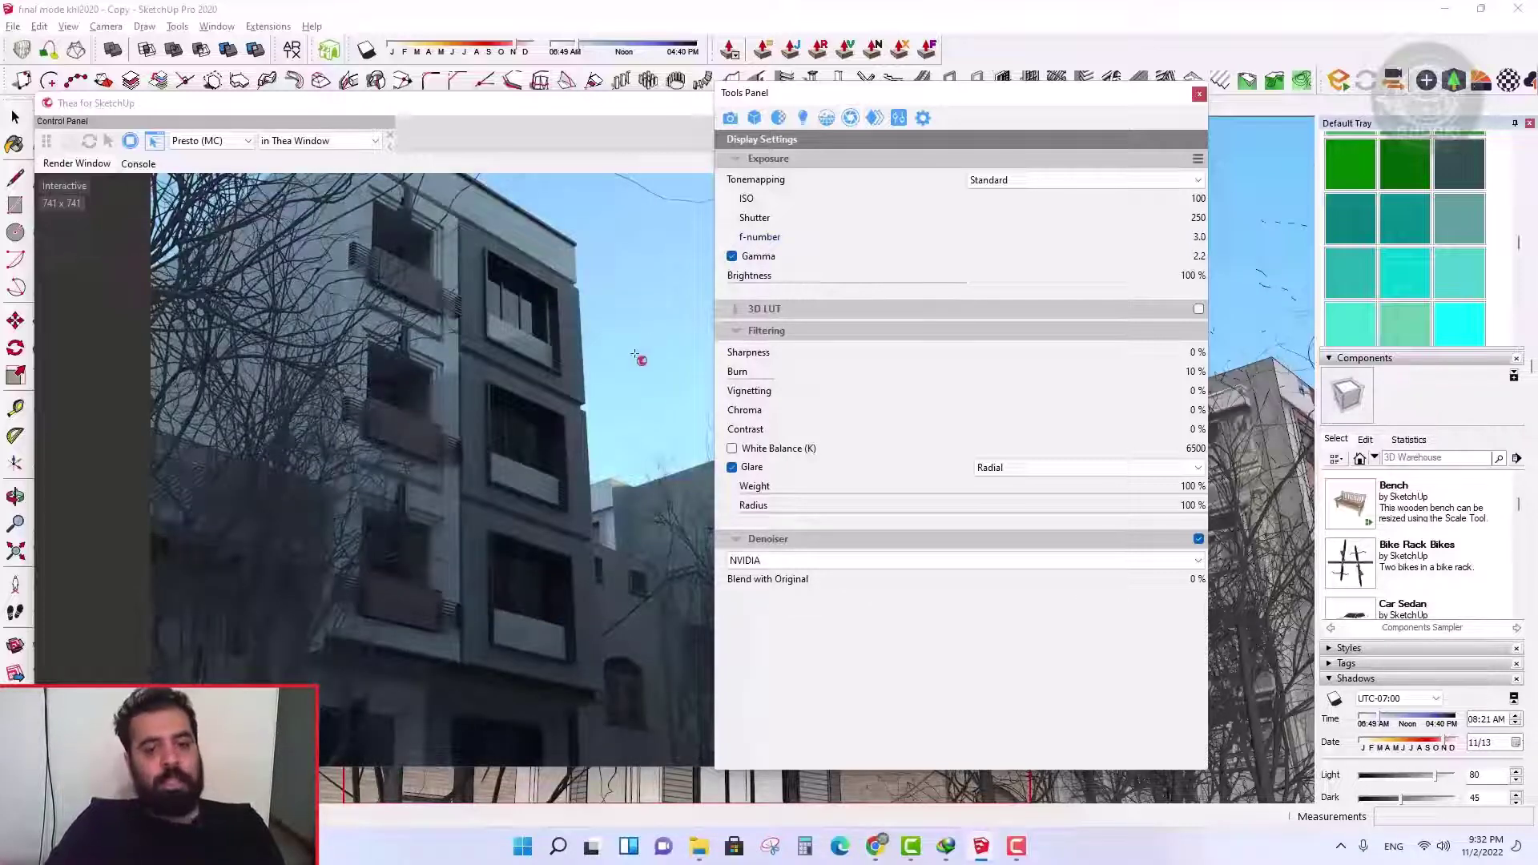
click(1197, 237)
text(5.6)
key(Return)
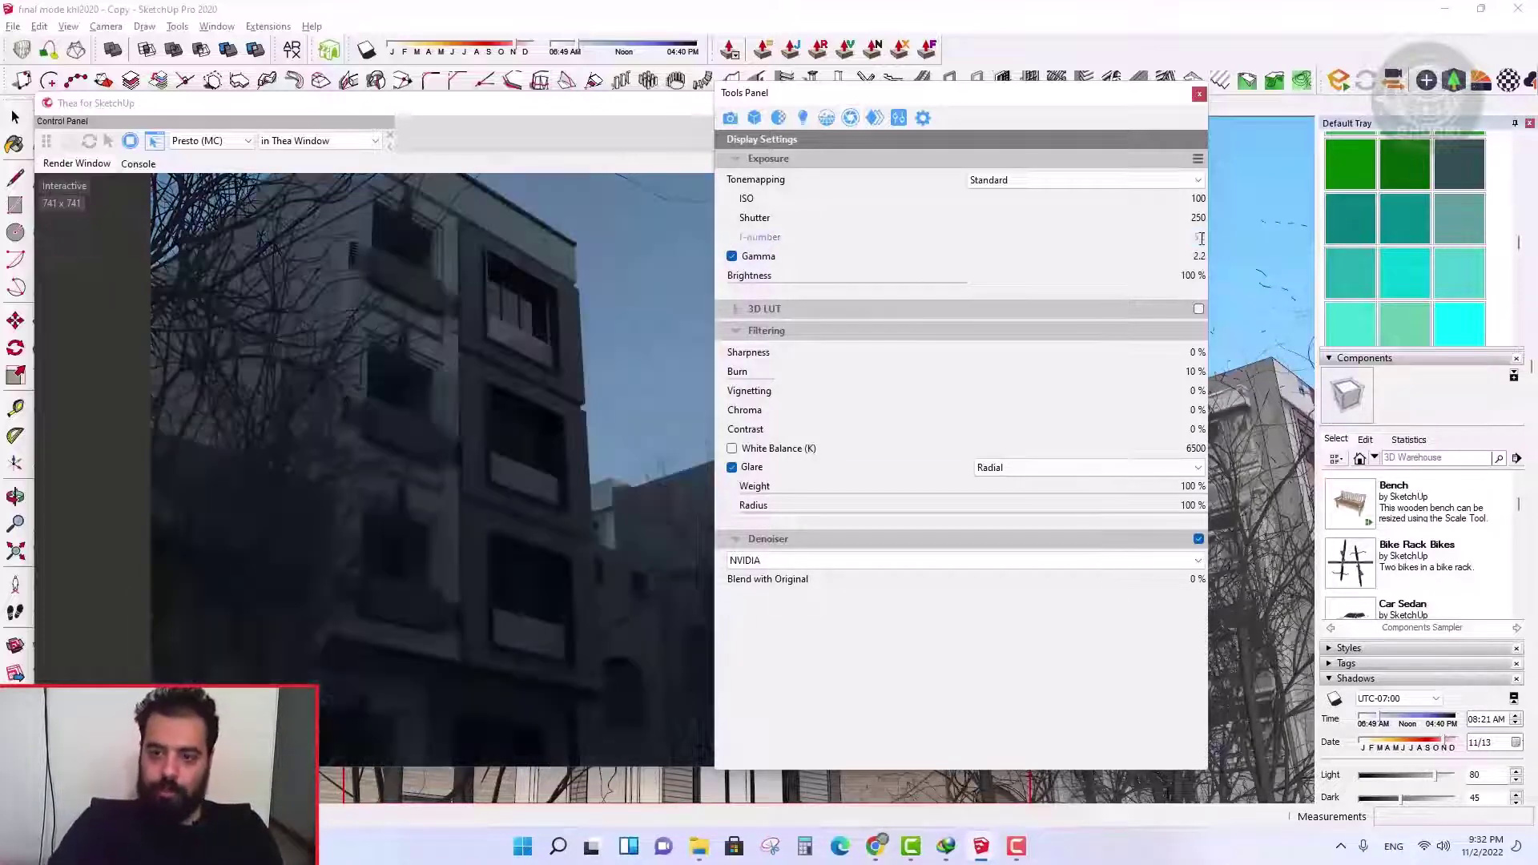
- Try shutter values of 100, 5 and 2 to compare how they brighten the render
click(1197, 219)
text(100)
key(Return)
click(1197, 221)
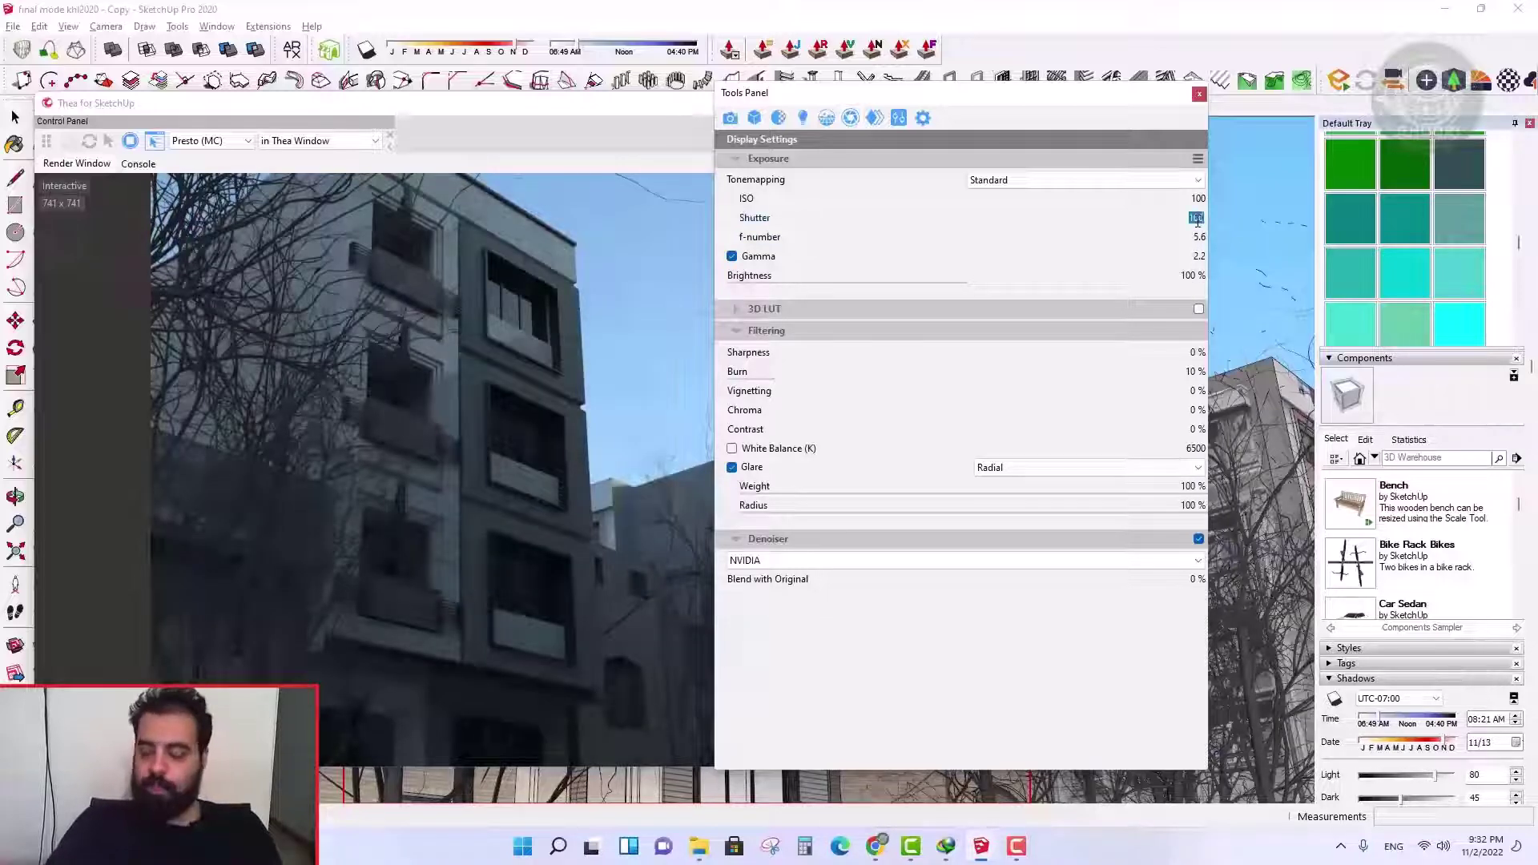
text(5)
key(Return)
click(1198, 220)
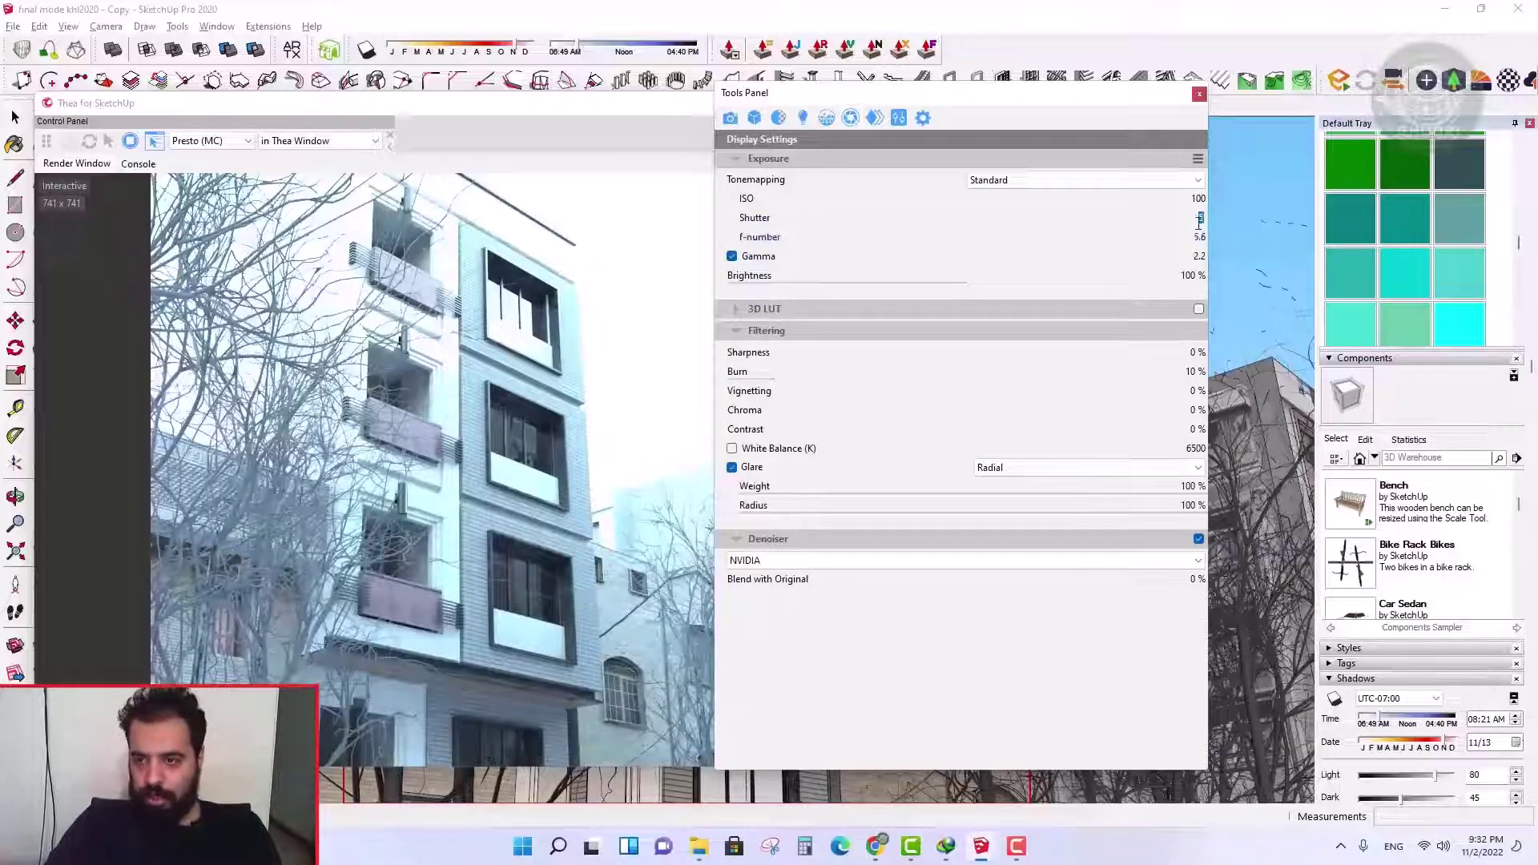
text(2)
key(Return)
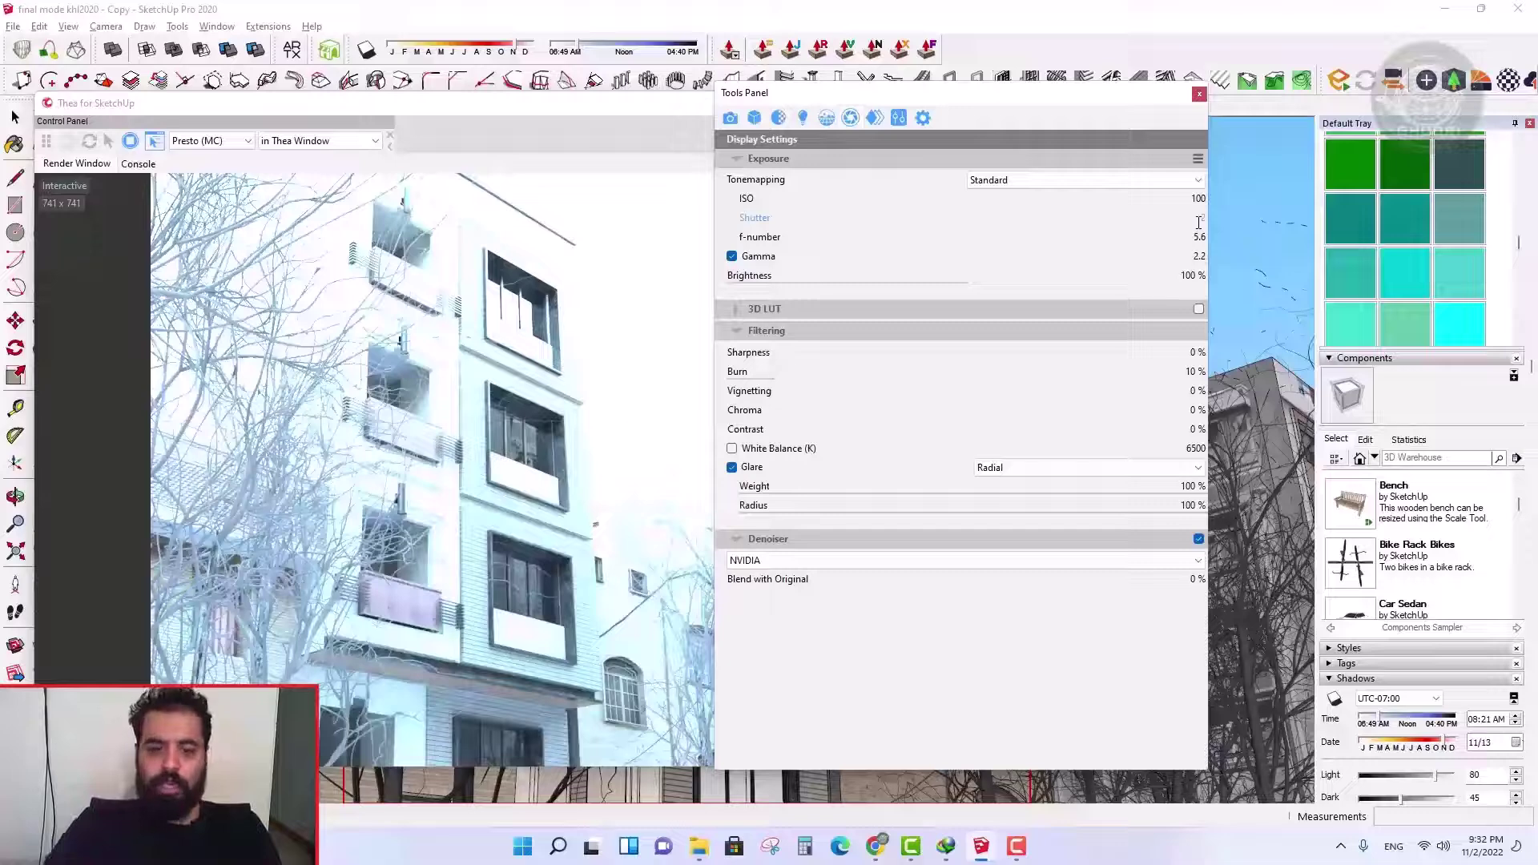
- Test a shutter value of 5000 and restore the shutter to 250
click(1203, 218)
text(5000)
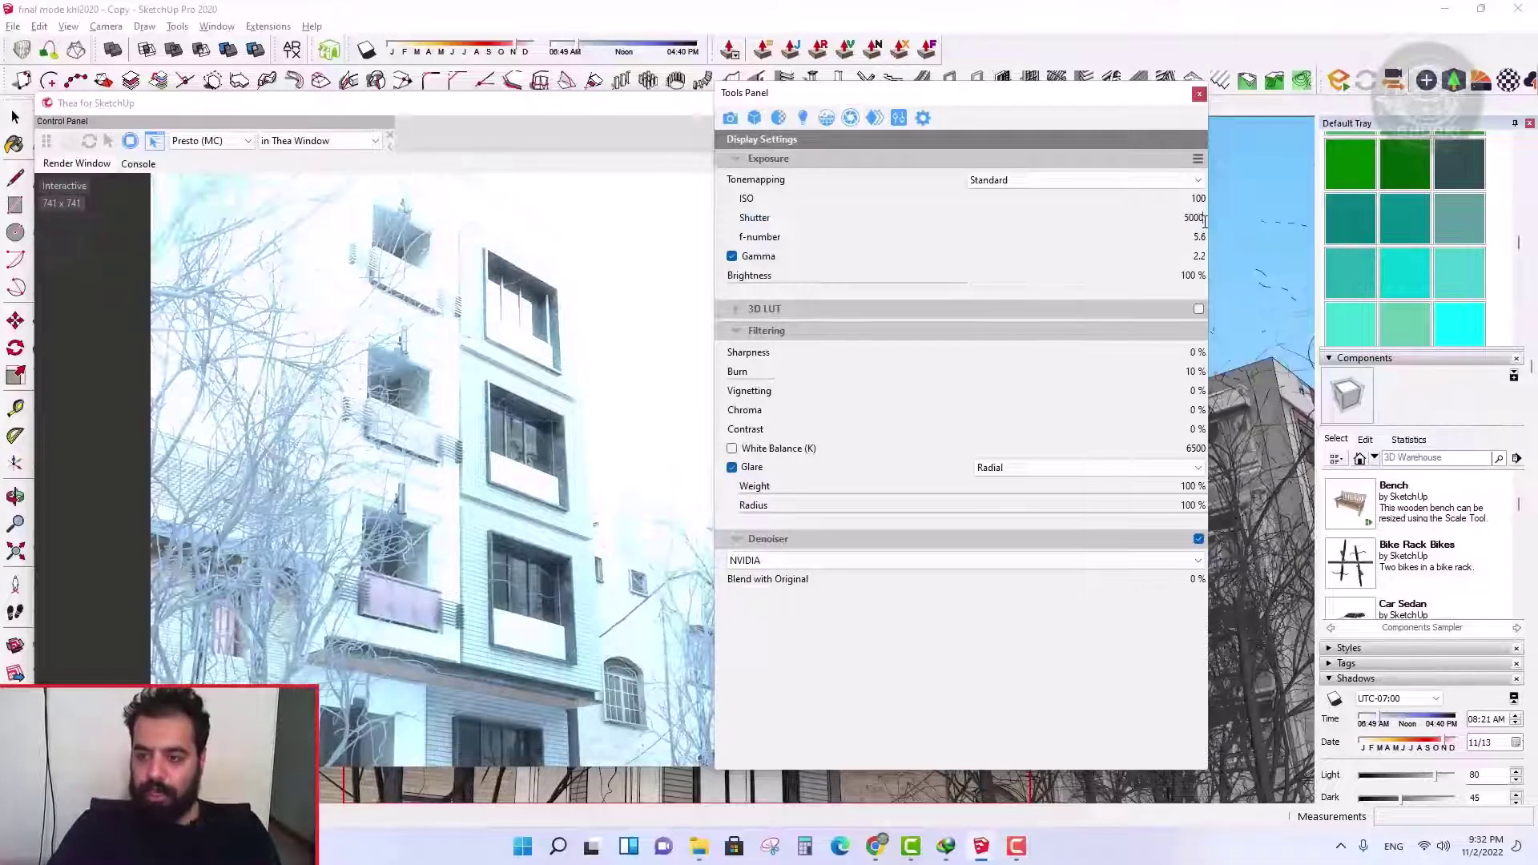
key(Return)
click(1203, 220)
text(250)
key(Return)
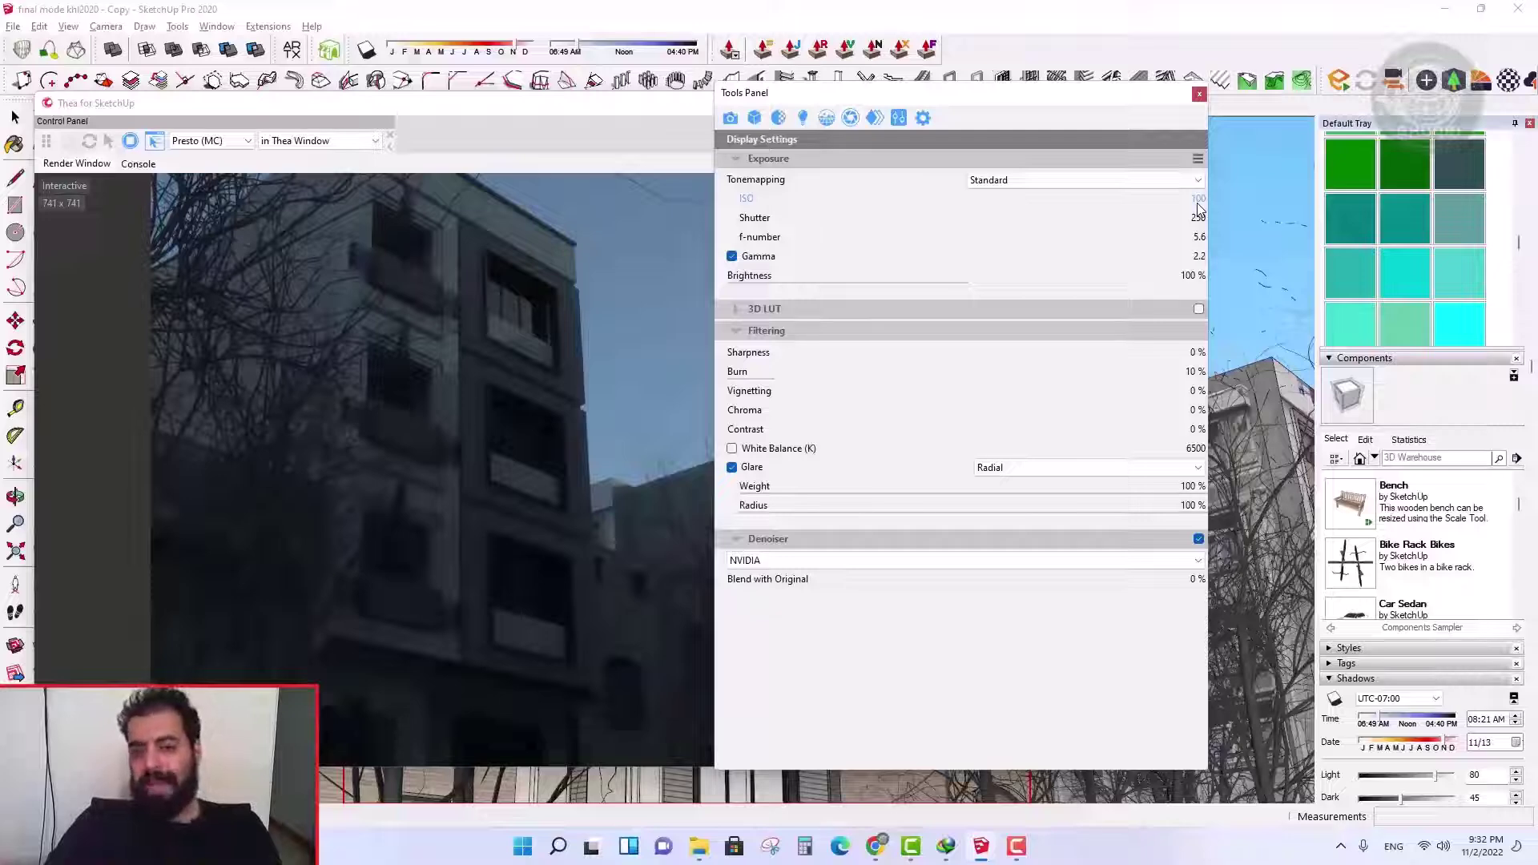
- Set the ISO of the render's exposure to 200
click(1199, 201)
text(200)
key(Return)
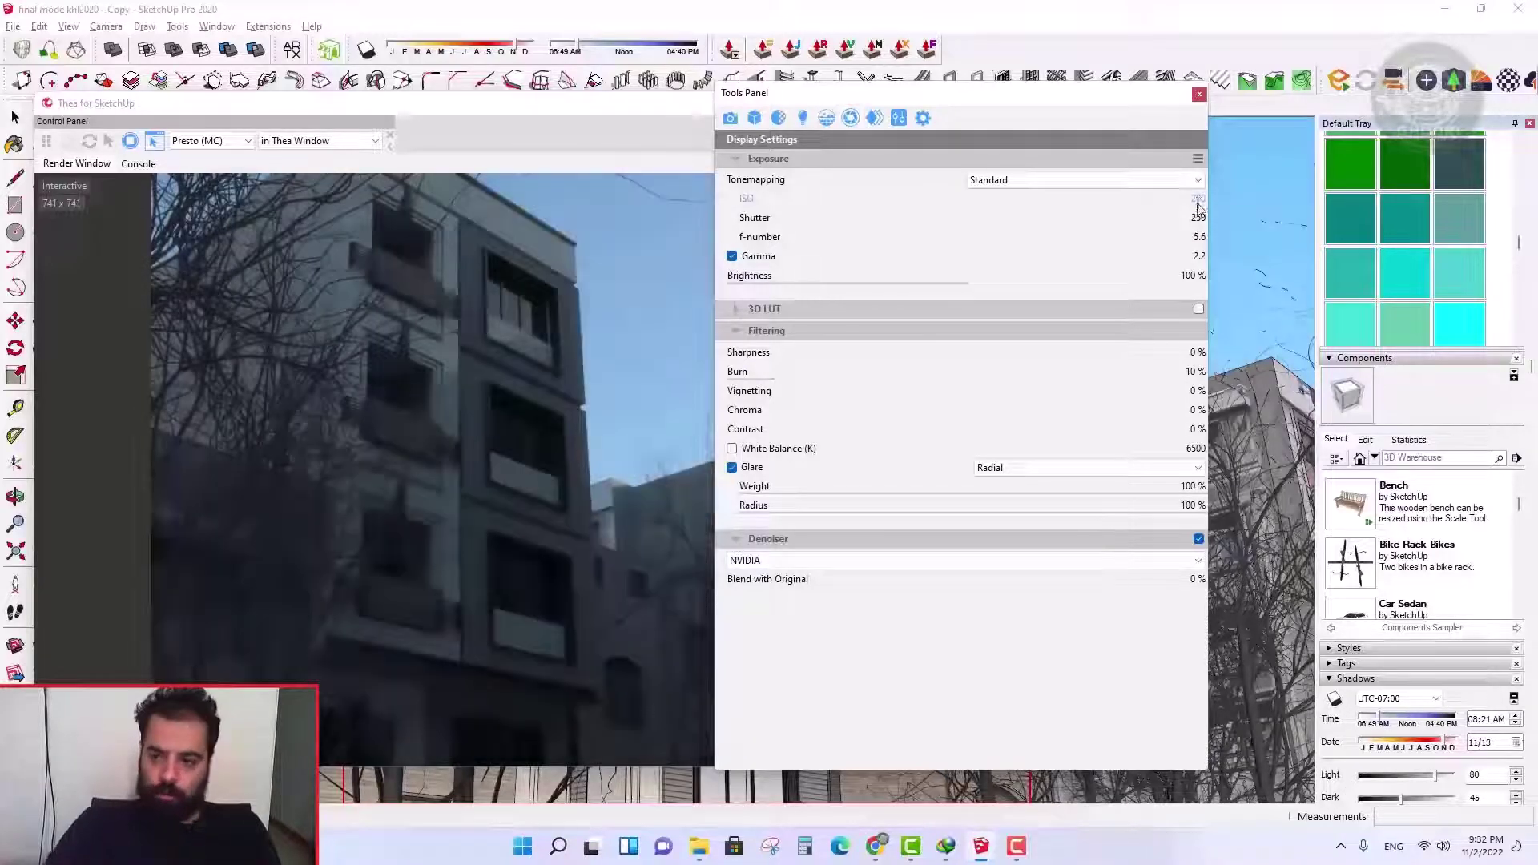
- Test ISO values of 5000 and 10 on the render and set the ISO to 100
click(1199, 204)
text(5000)
key(Return)
click(1198, 204)
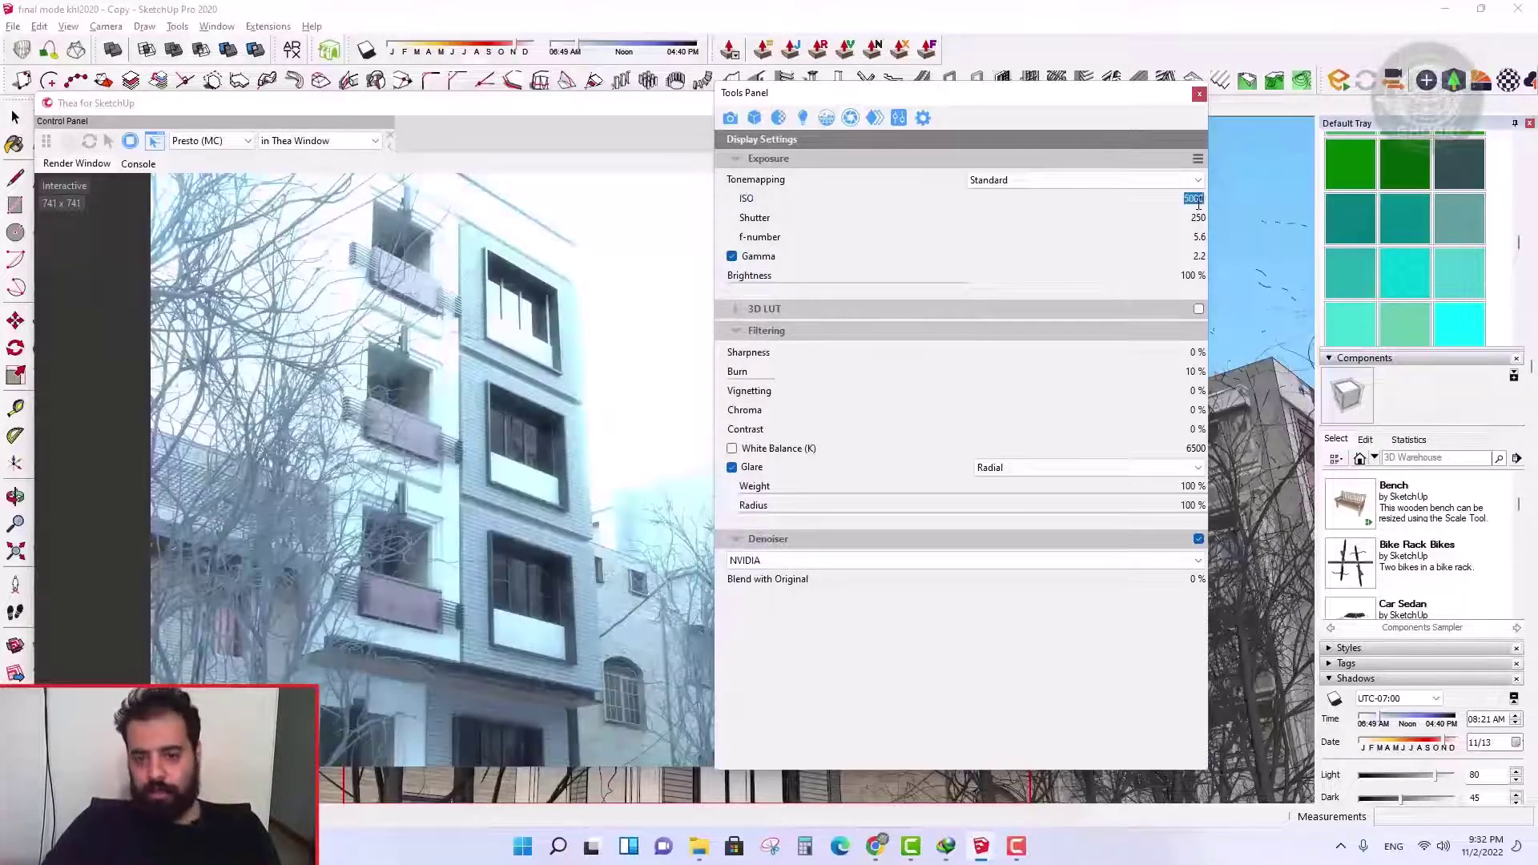
text(10)
key(Return)
click(1198, 200)
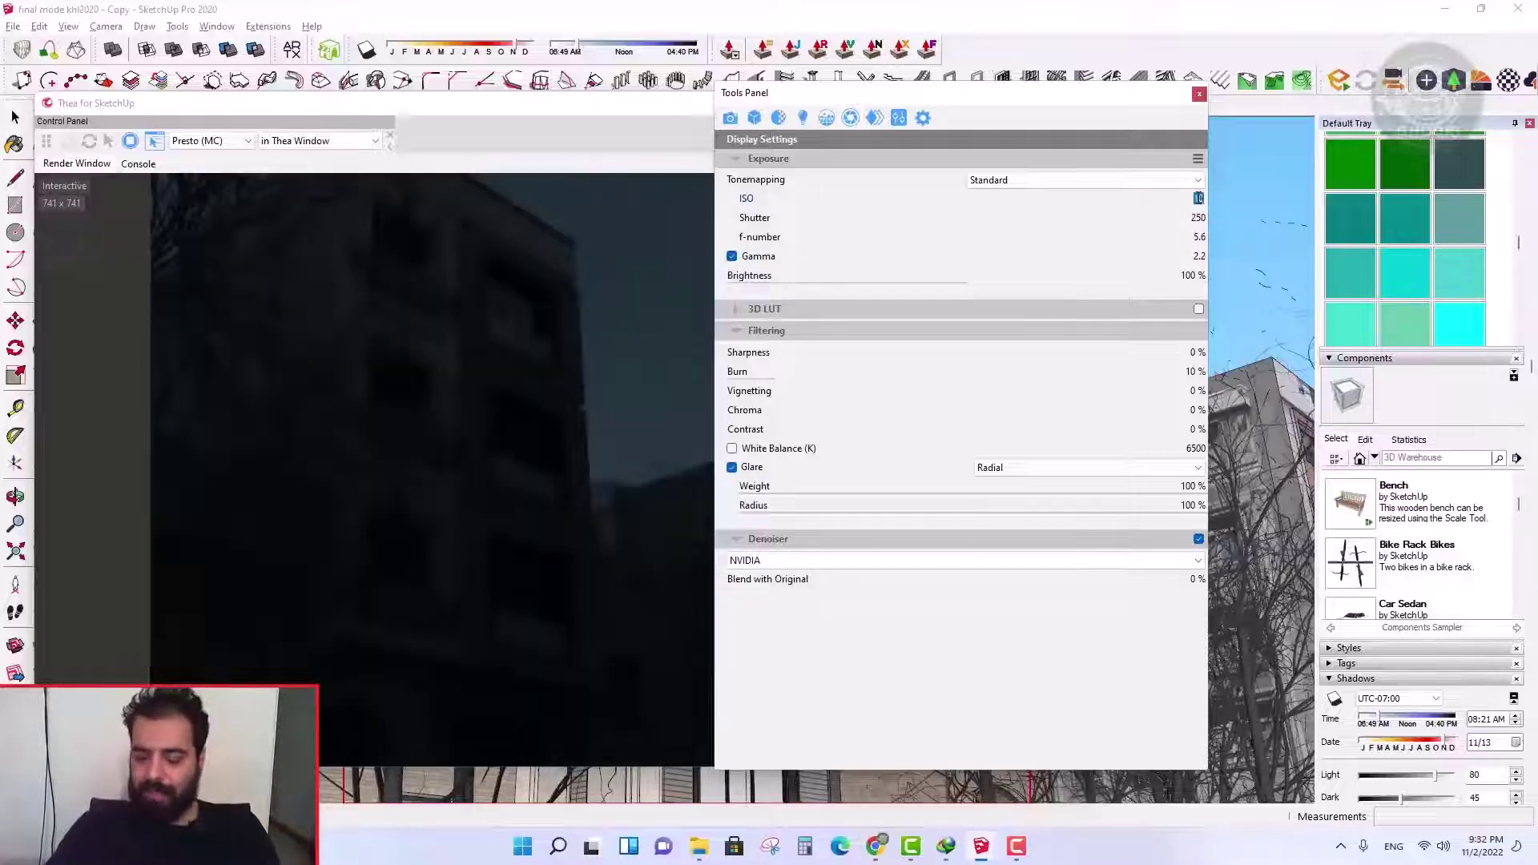
text(100)
key(Return)
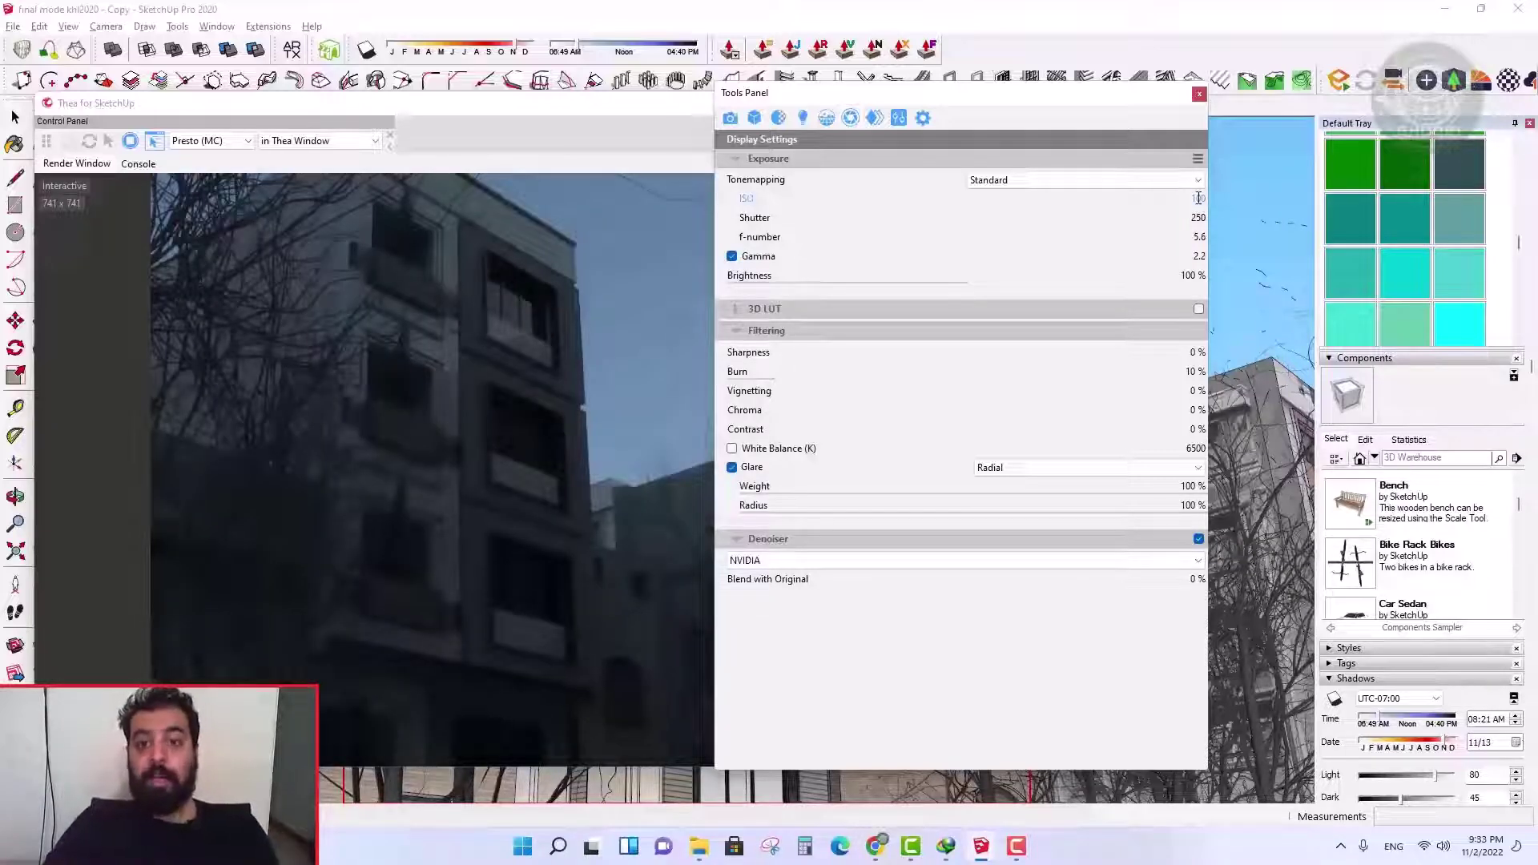
click(1198, 199)
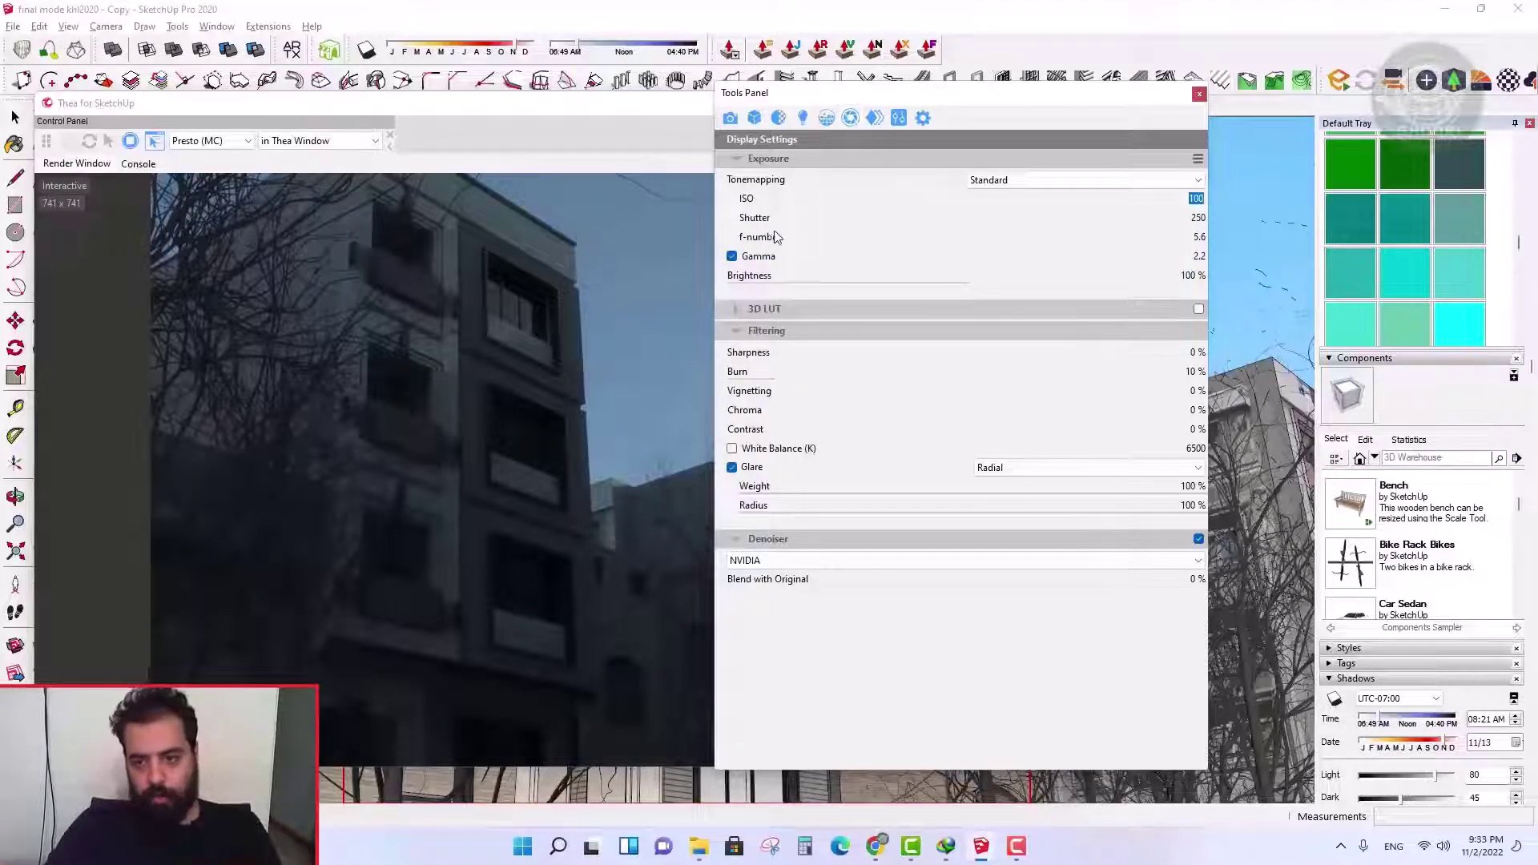
click(463, 108)
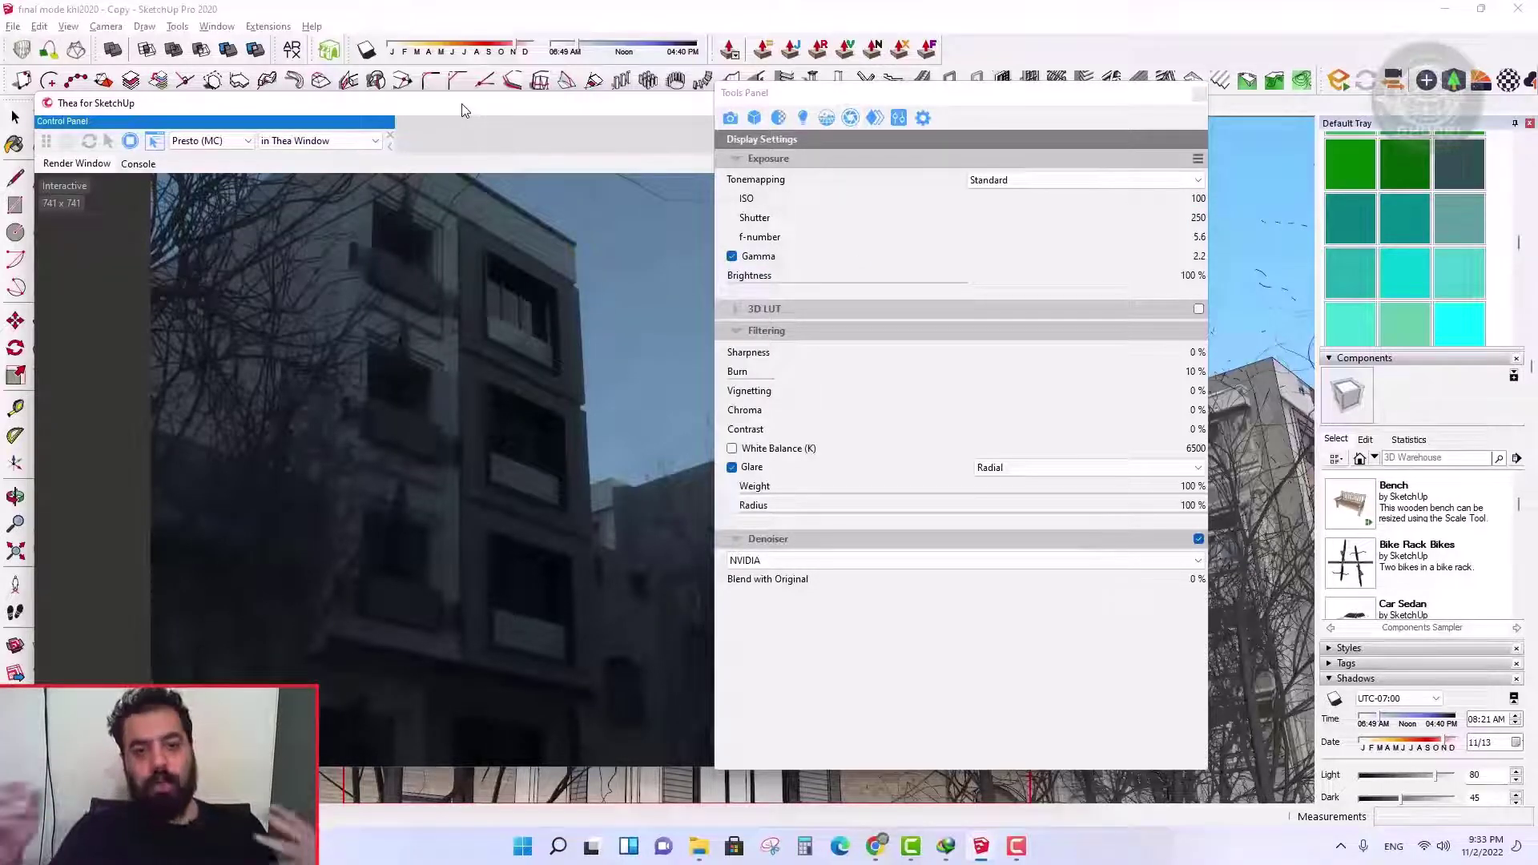
- Try an f-number of 4 on the render and restore it to 5.6
click(1197, 237)
text(4)
key(Return)
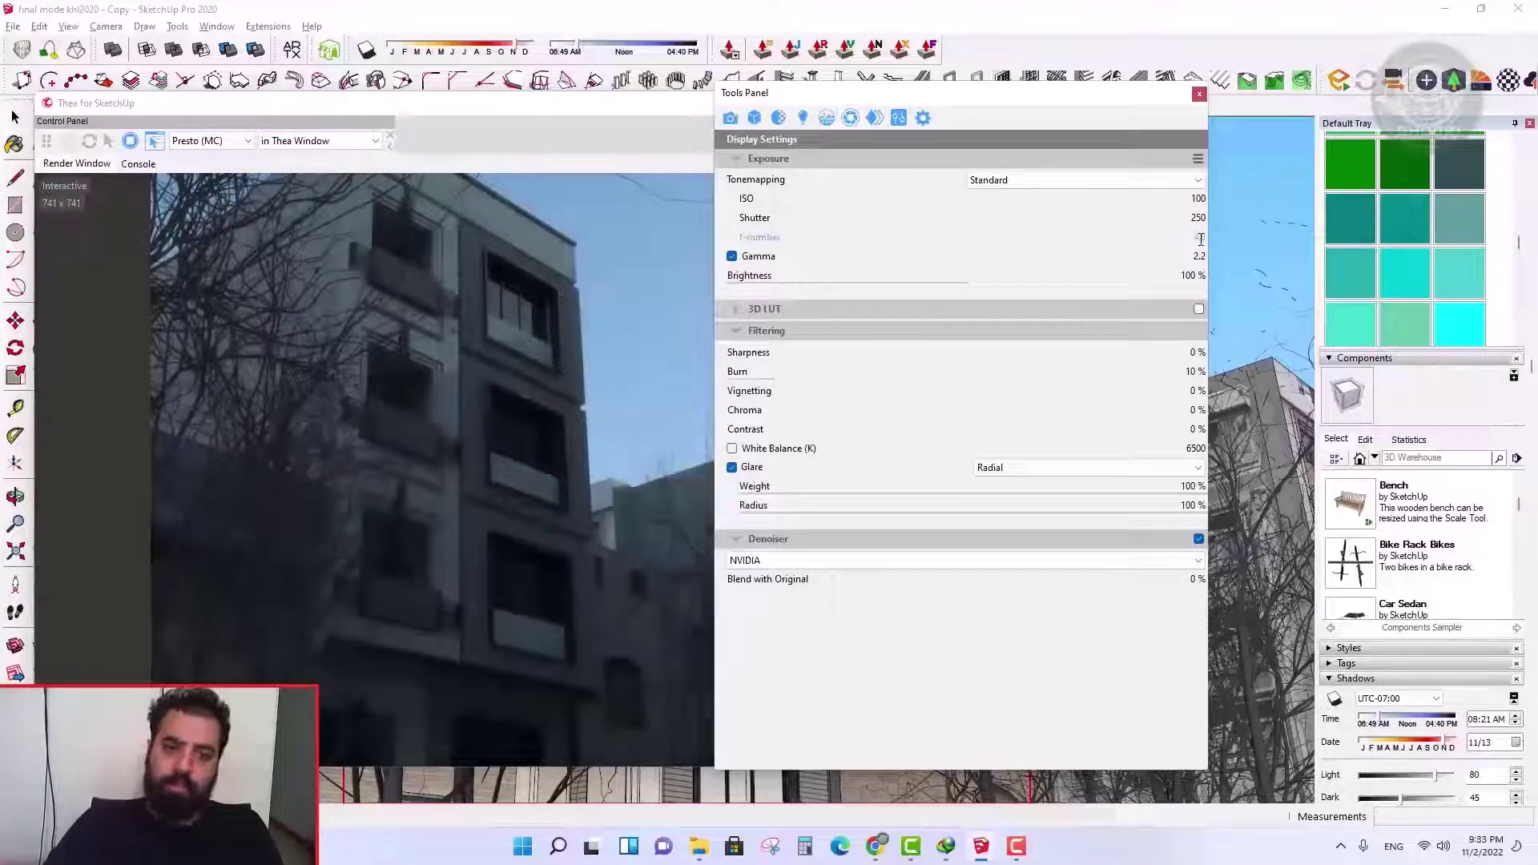
click(1199, 237)
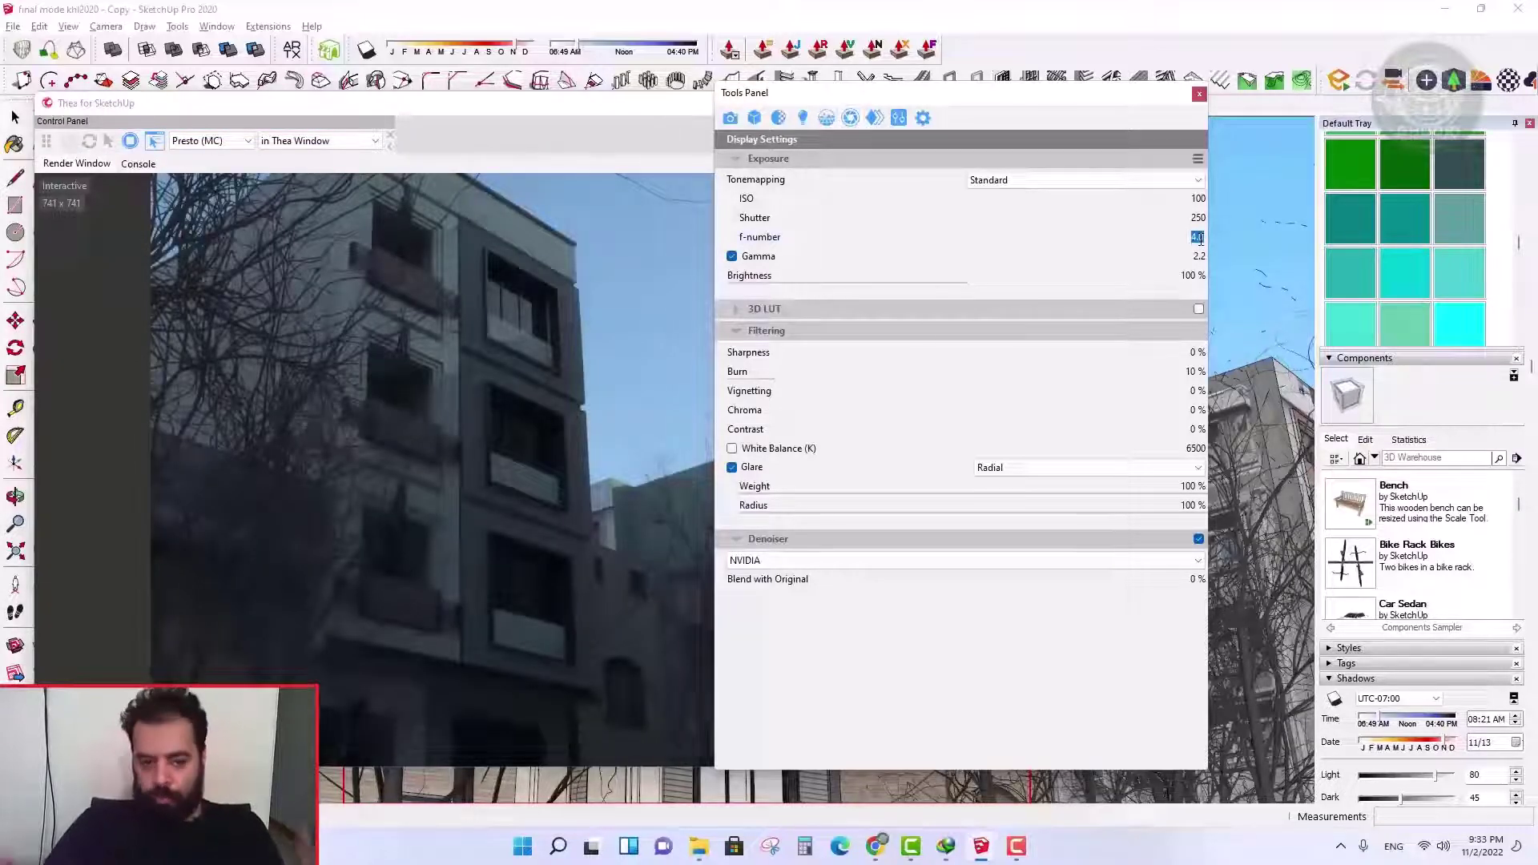
text(5.6)
key(Return)
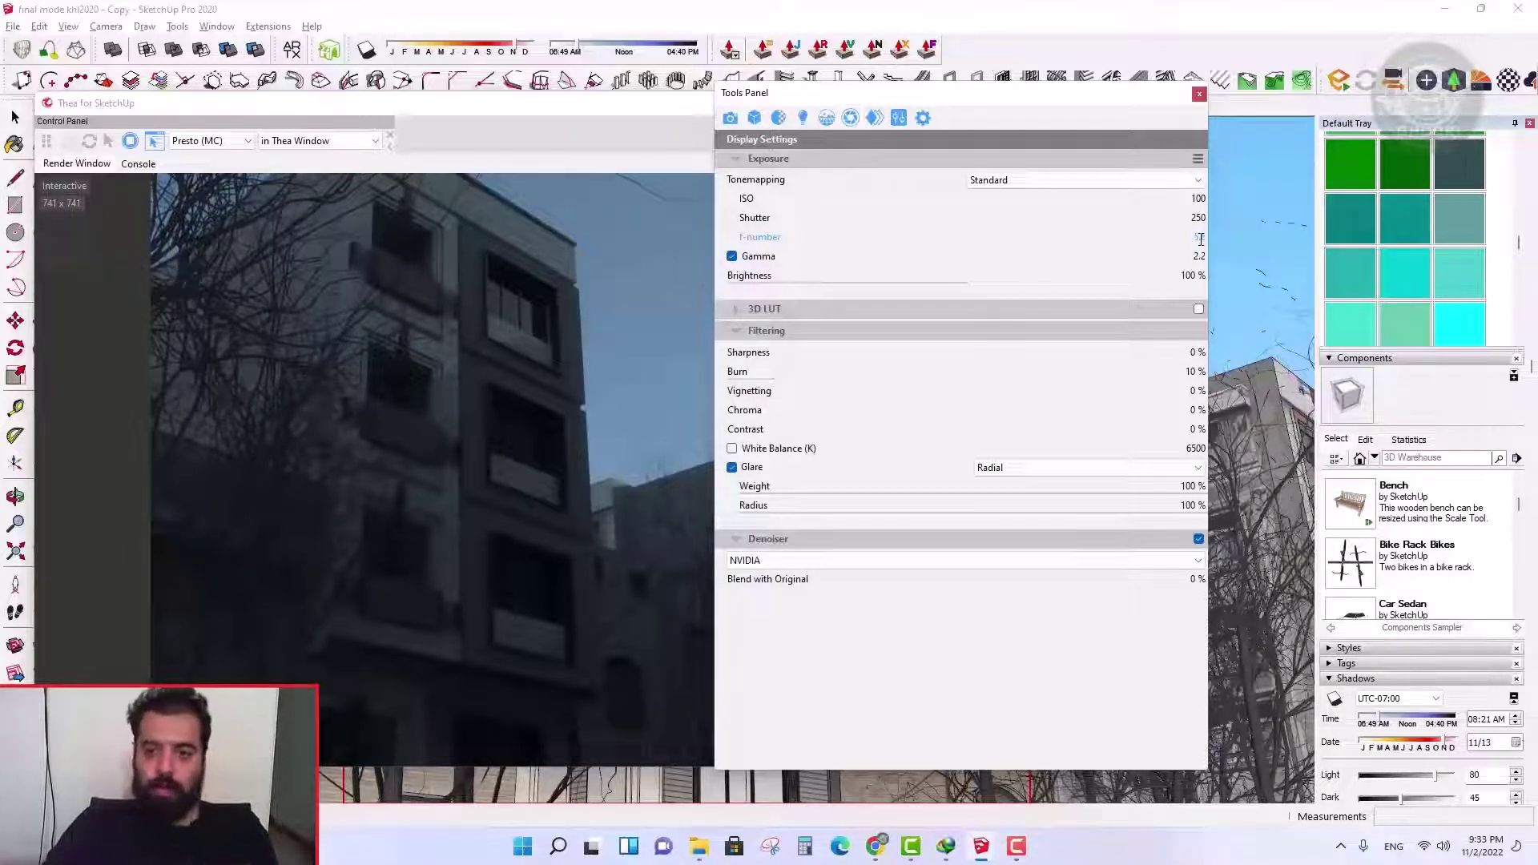
- Rearrange the render window and Tools Panel to see the whole image, and set the sun time to 08:47 AM
drag(771, 94, 1147, 90)
drag(834, 110, 843, 108)
click(512, 208)
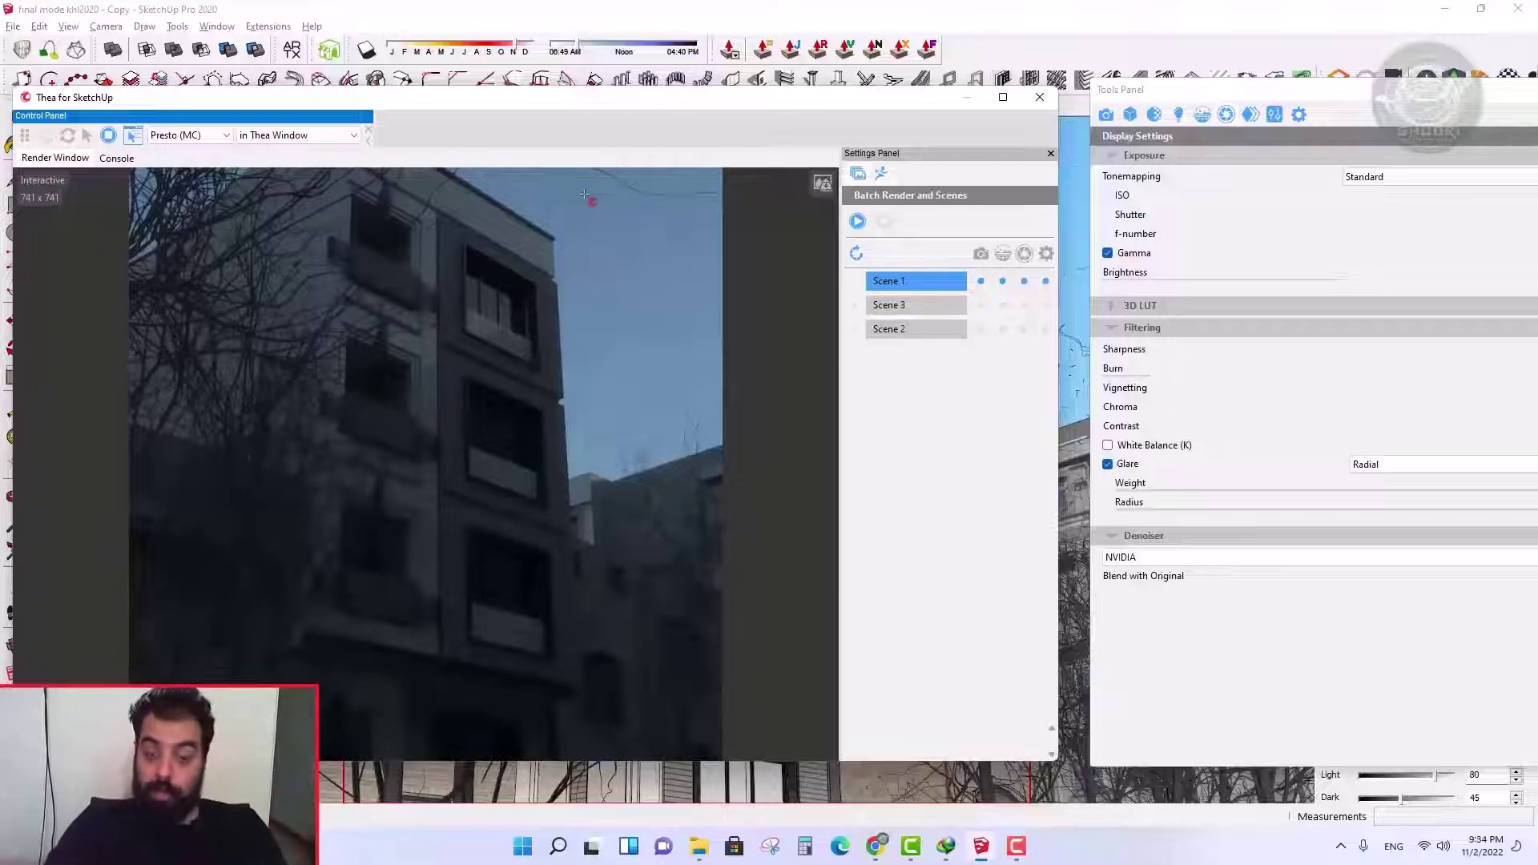
drag(578, 48, 587, 48)
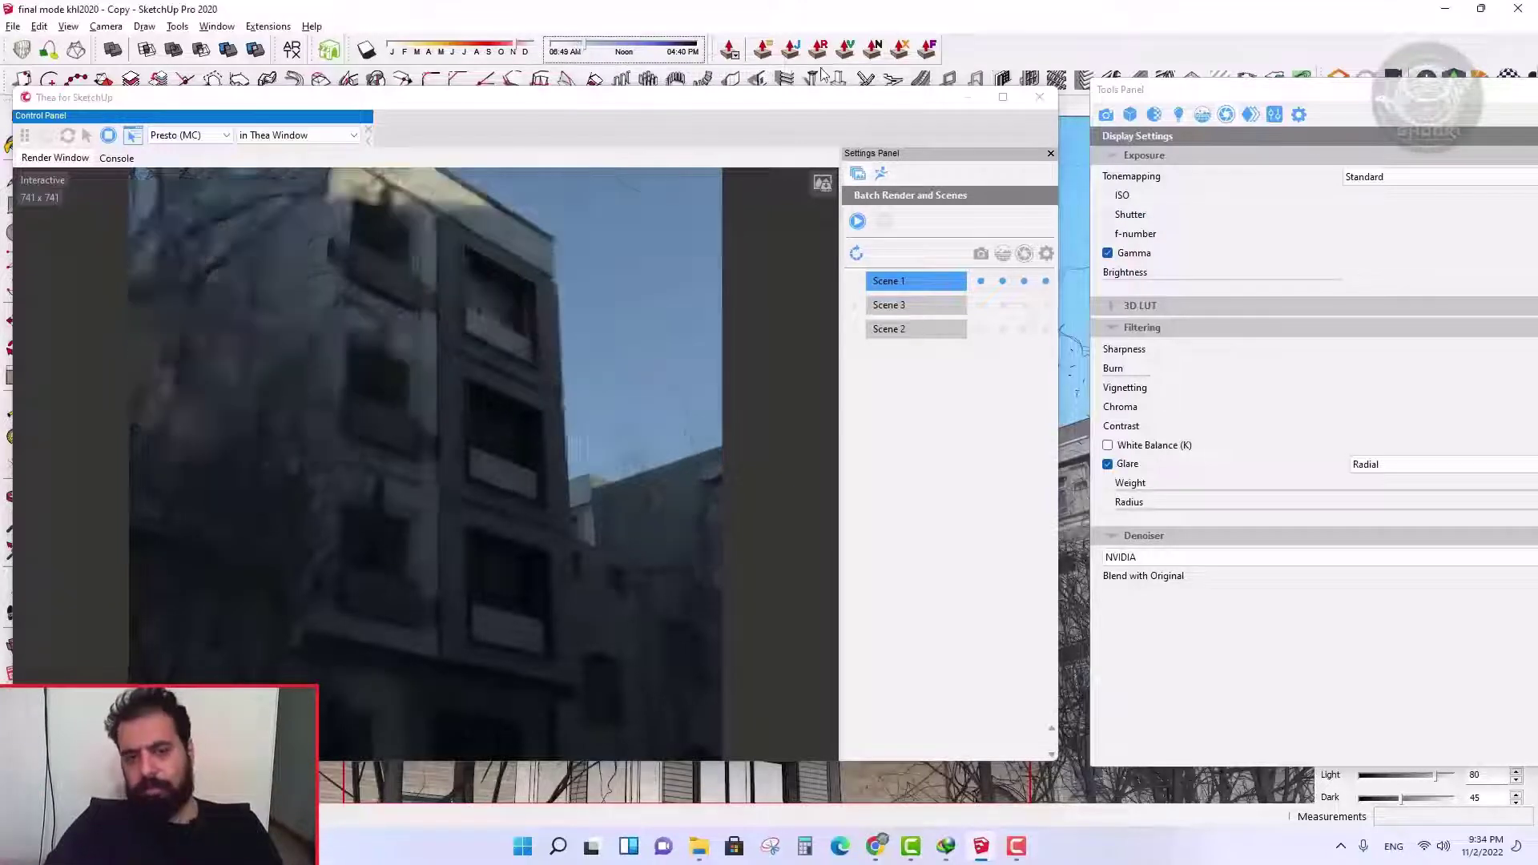
drag(1099, 97, 917, 90)
- Compare the render's sunlight on the dates 05/17, 02/13 and 11/02
drag(463, 56, 437, 55)
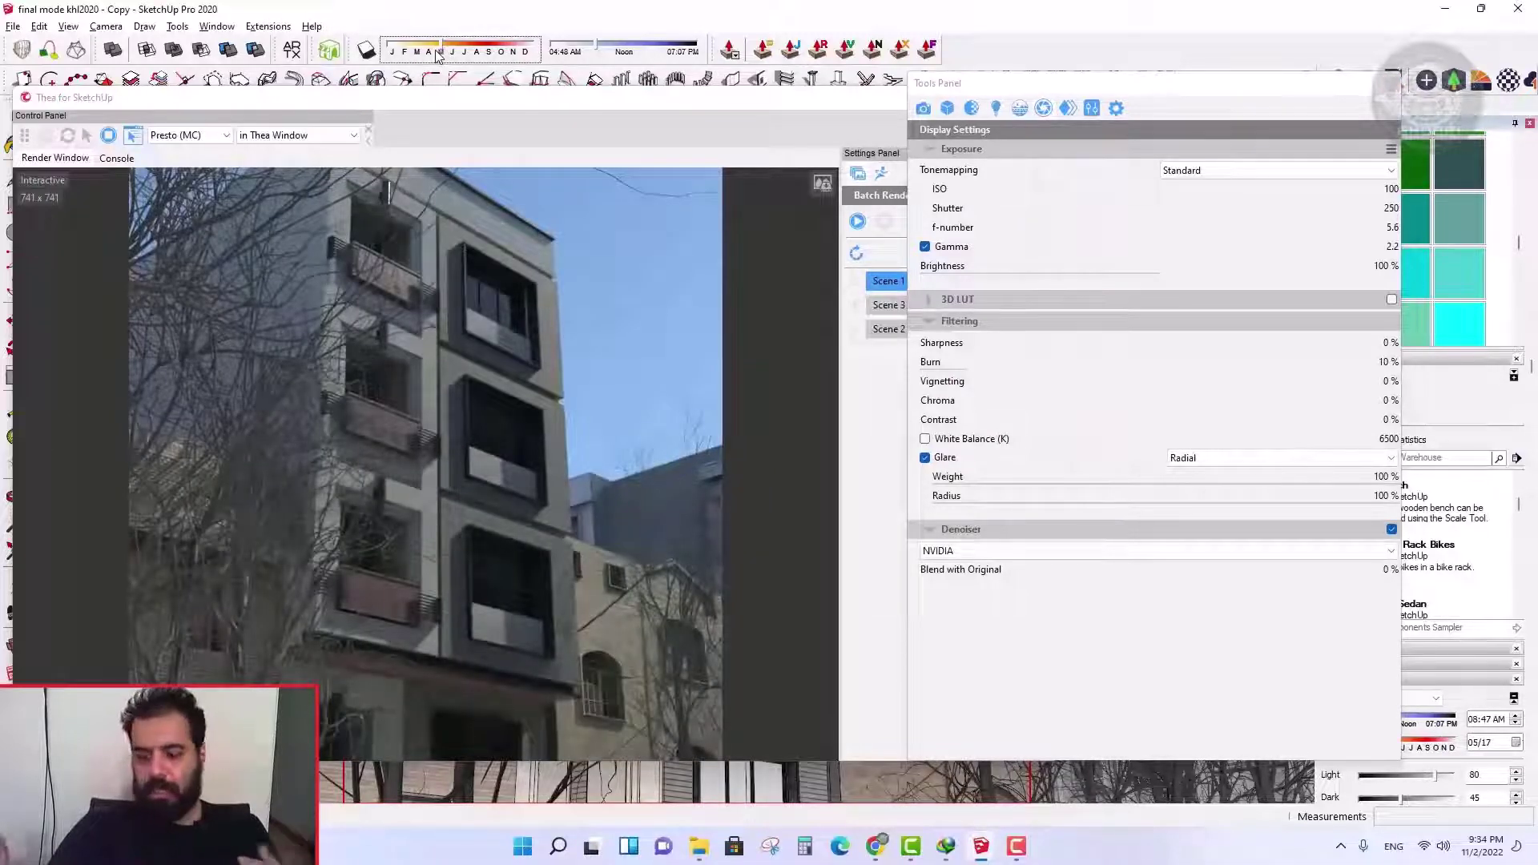
drag(438, 55, 407, 54)
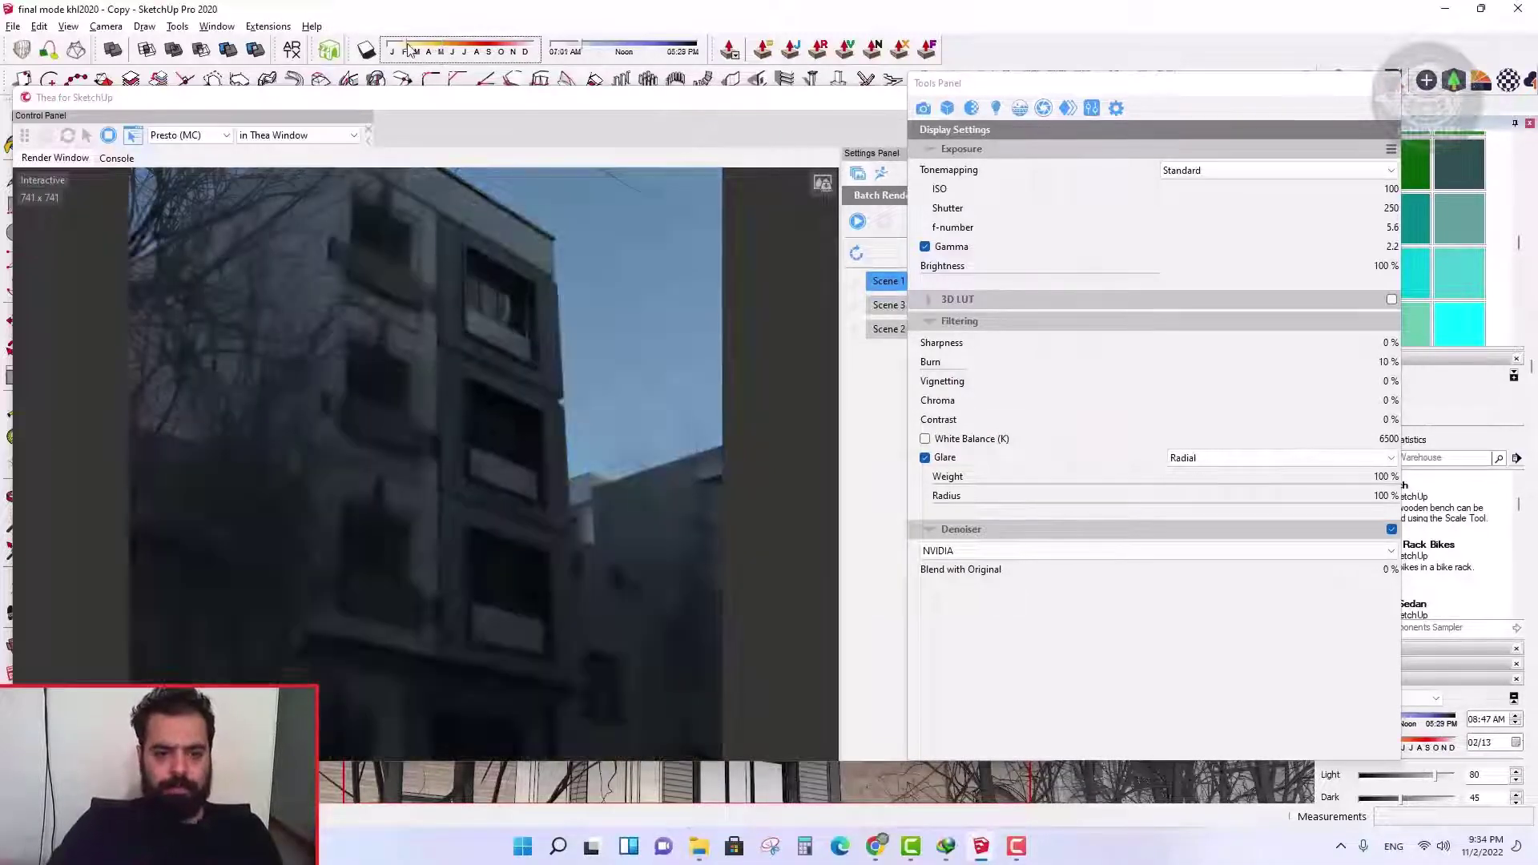
click(513, 47)
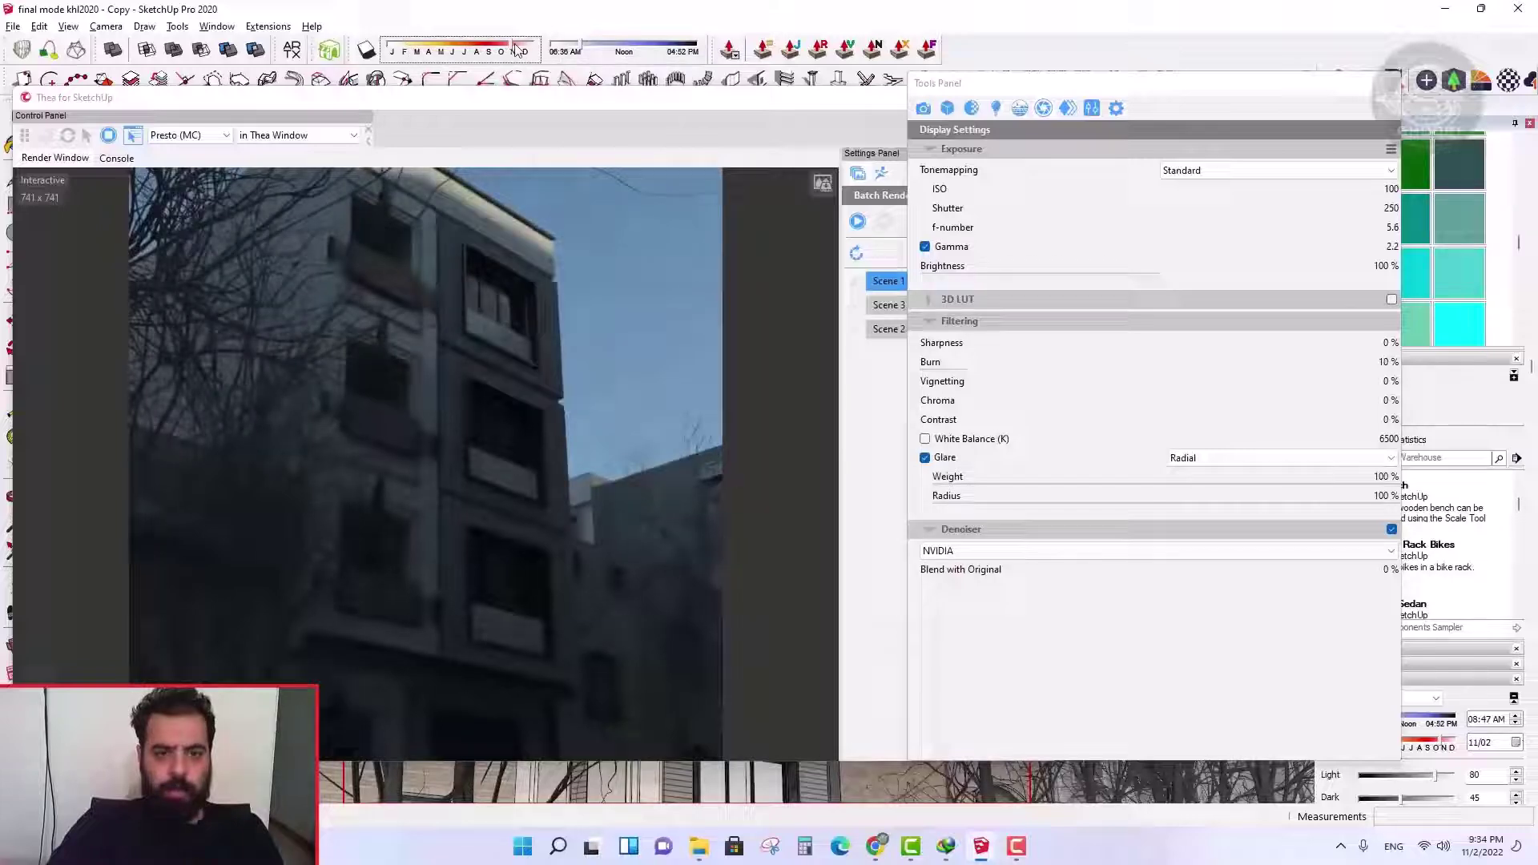
- Try afternoon sunlight on the render with 02:45 PM, the date 10/06, and a time of about 03:40 PM
click(589, 47)
click(658, 51)
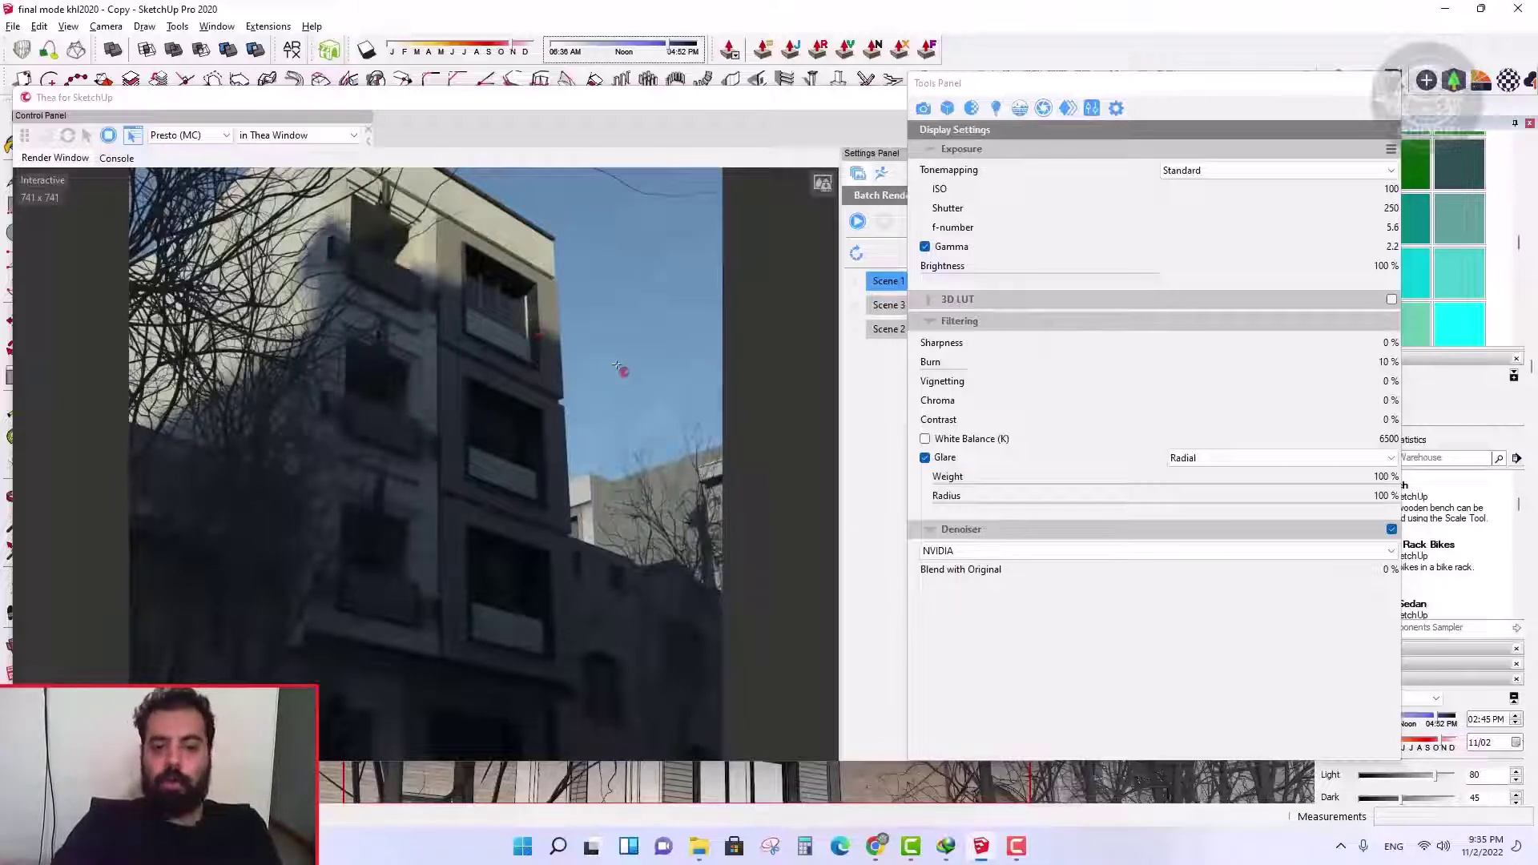
click(508, 53)
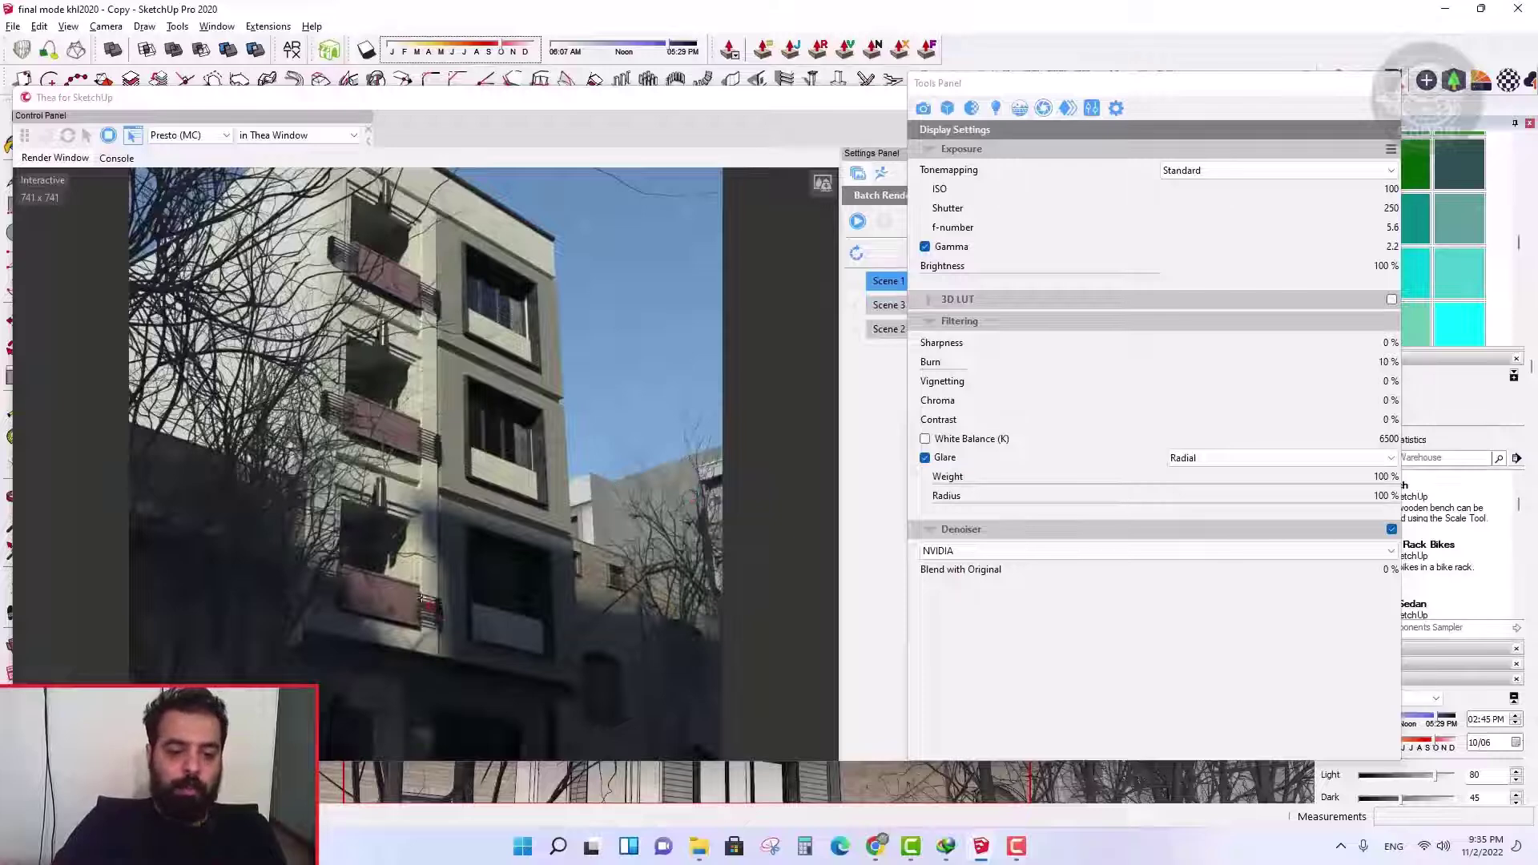
click(672, 51)
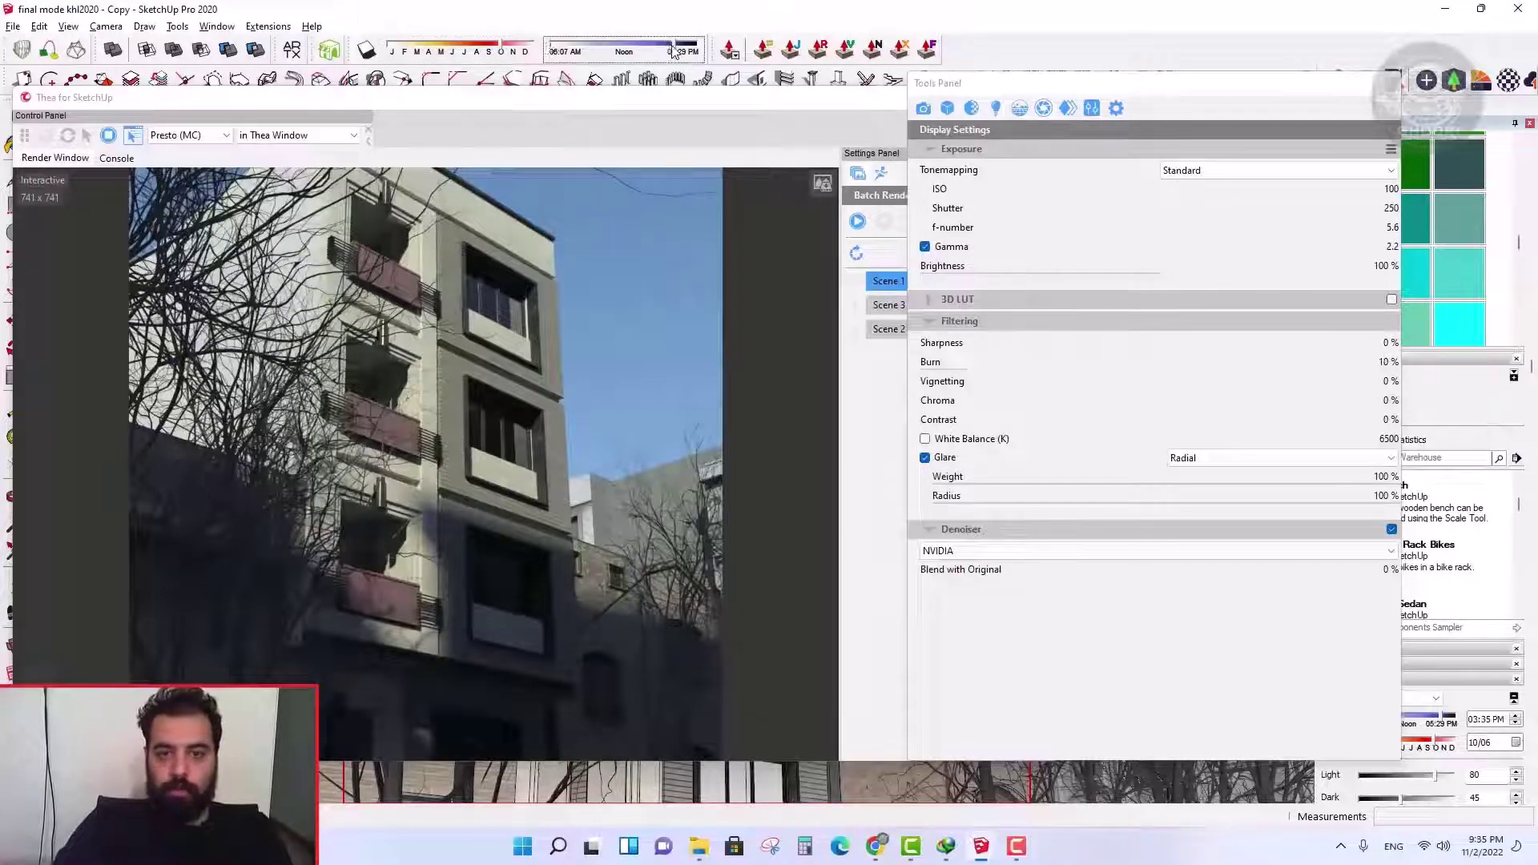
- Compare the afternoon sunlight on the render for the dates 09/14, 09/15, 07/27 and 07/21
click(471, 50)
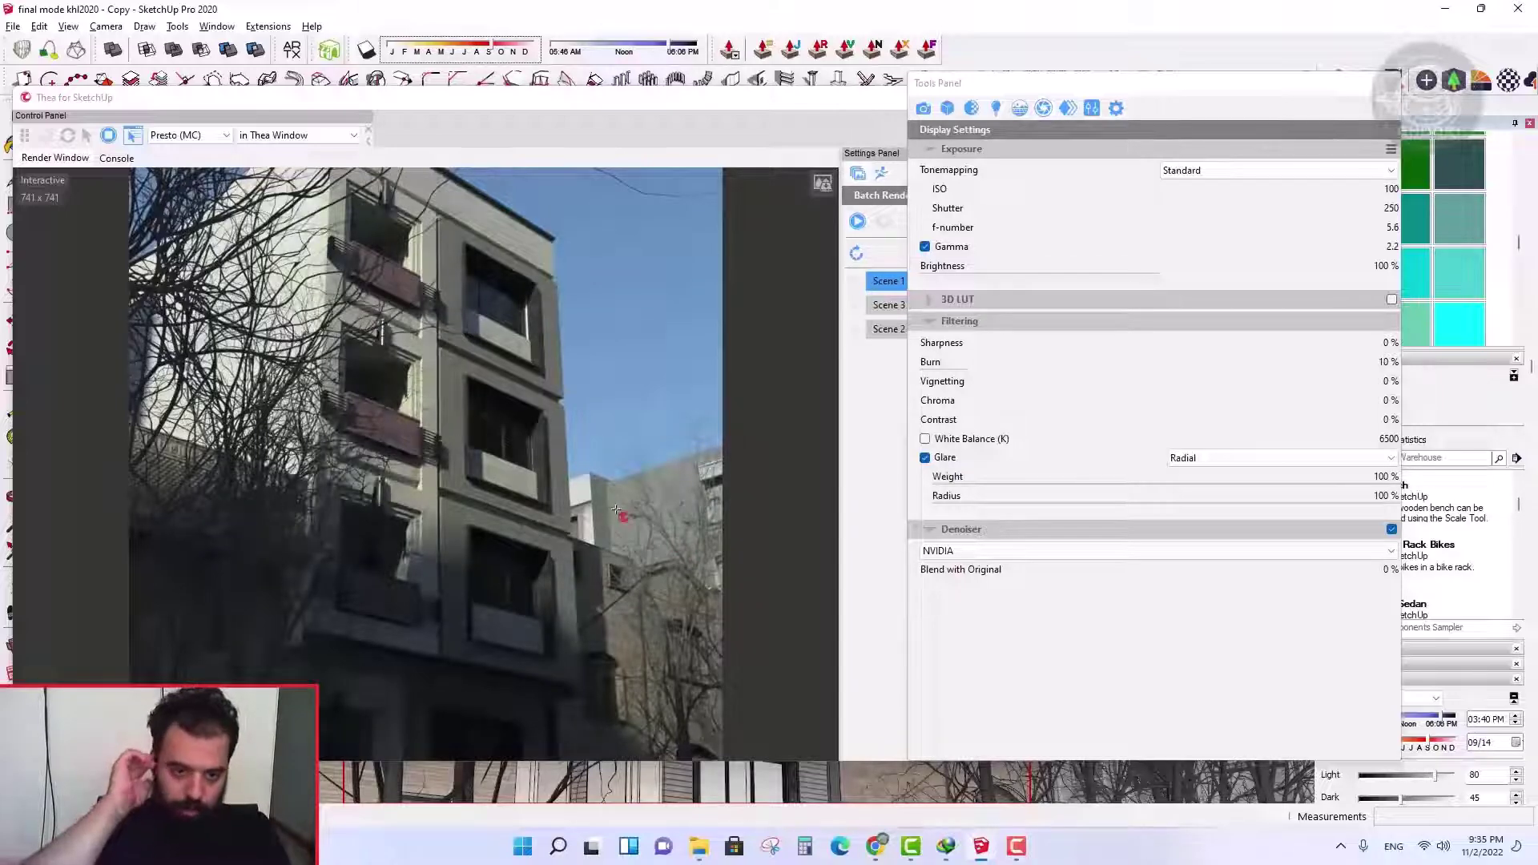
click(481, 50)
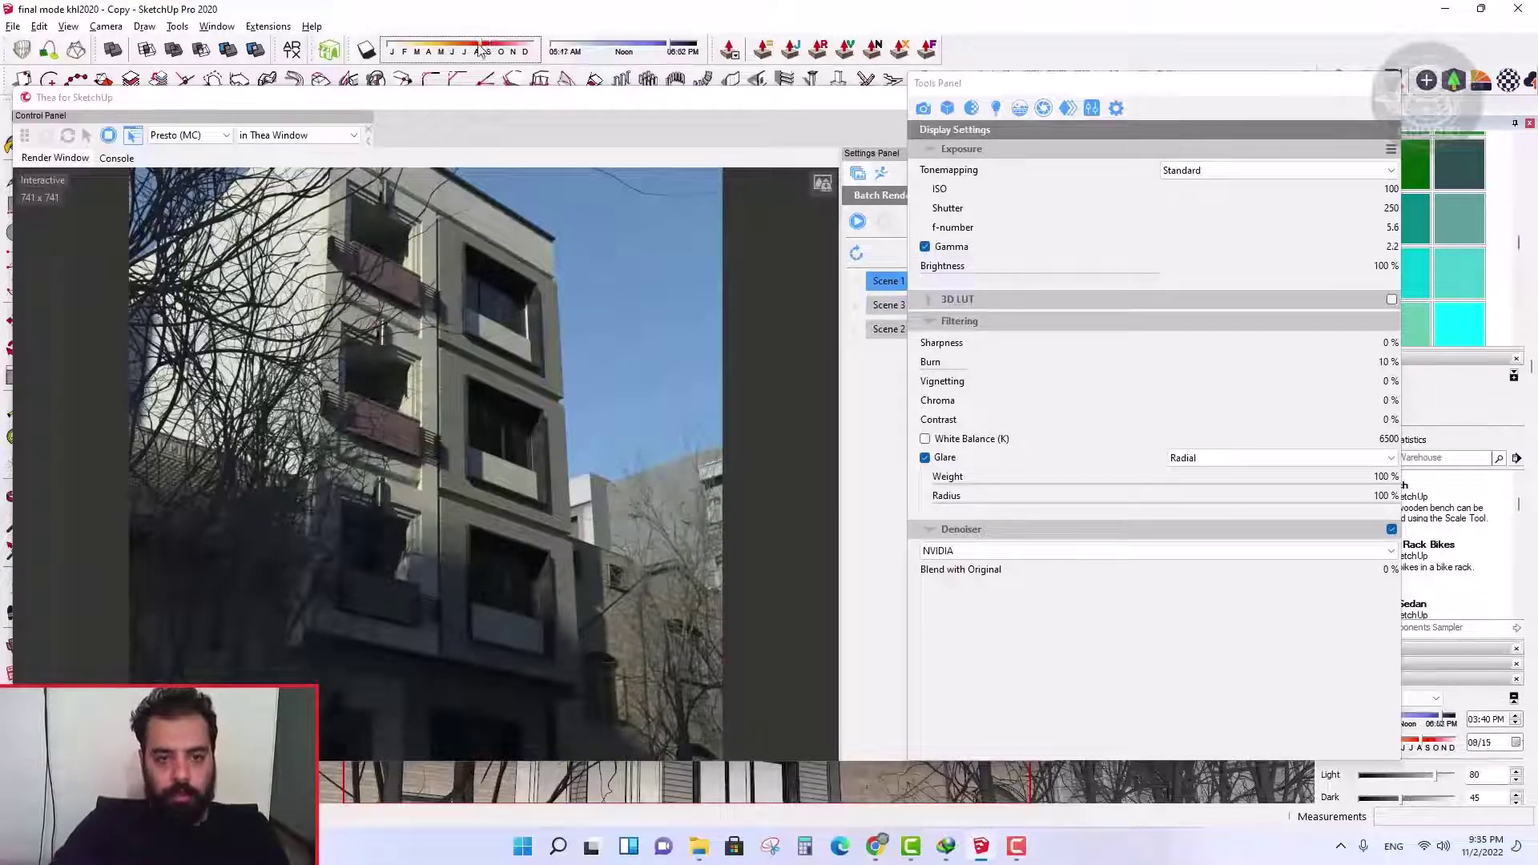
click(473, 50)
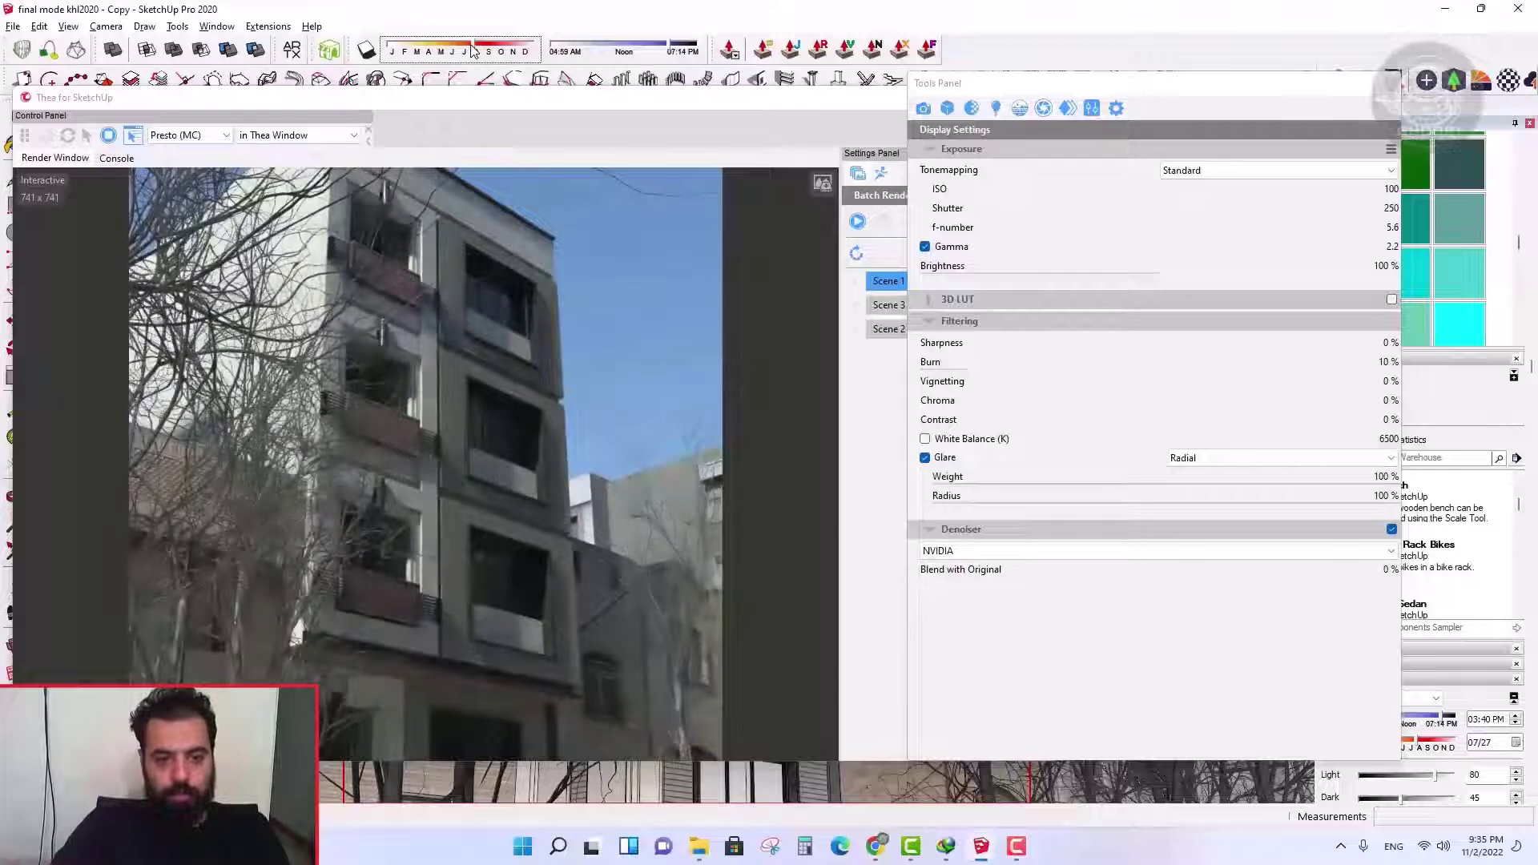
click(462, 50)
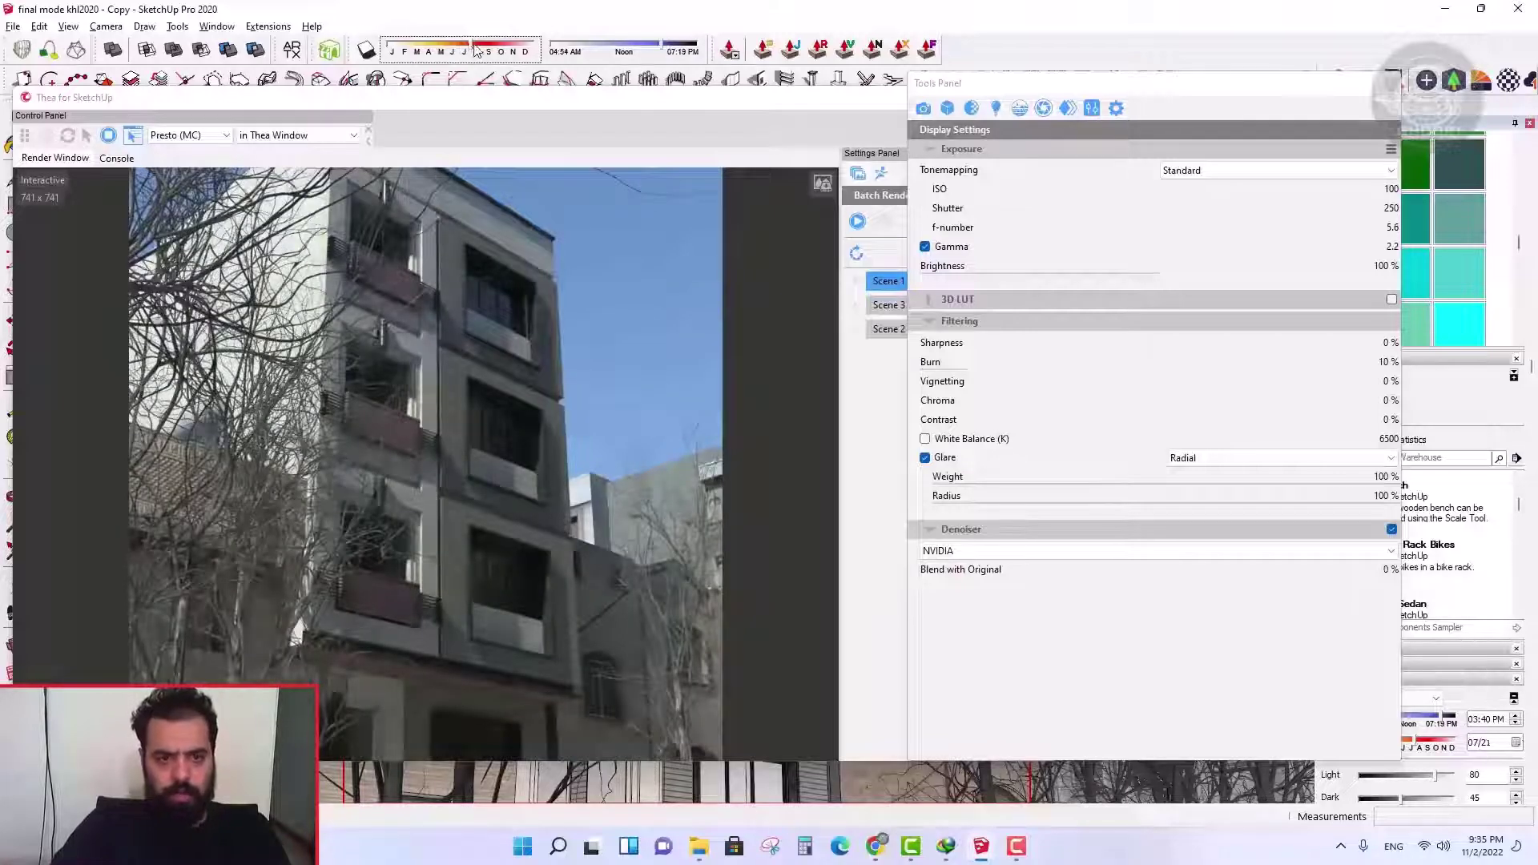
- Test sun times of 04:16 PM, 06:19 PM and 06:59 PM, and set the sun to 06:31 PM on 07/17
click(671, 48)
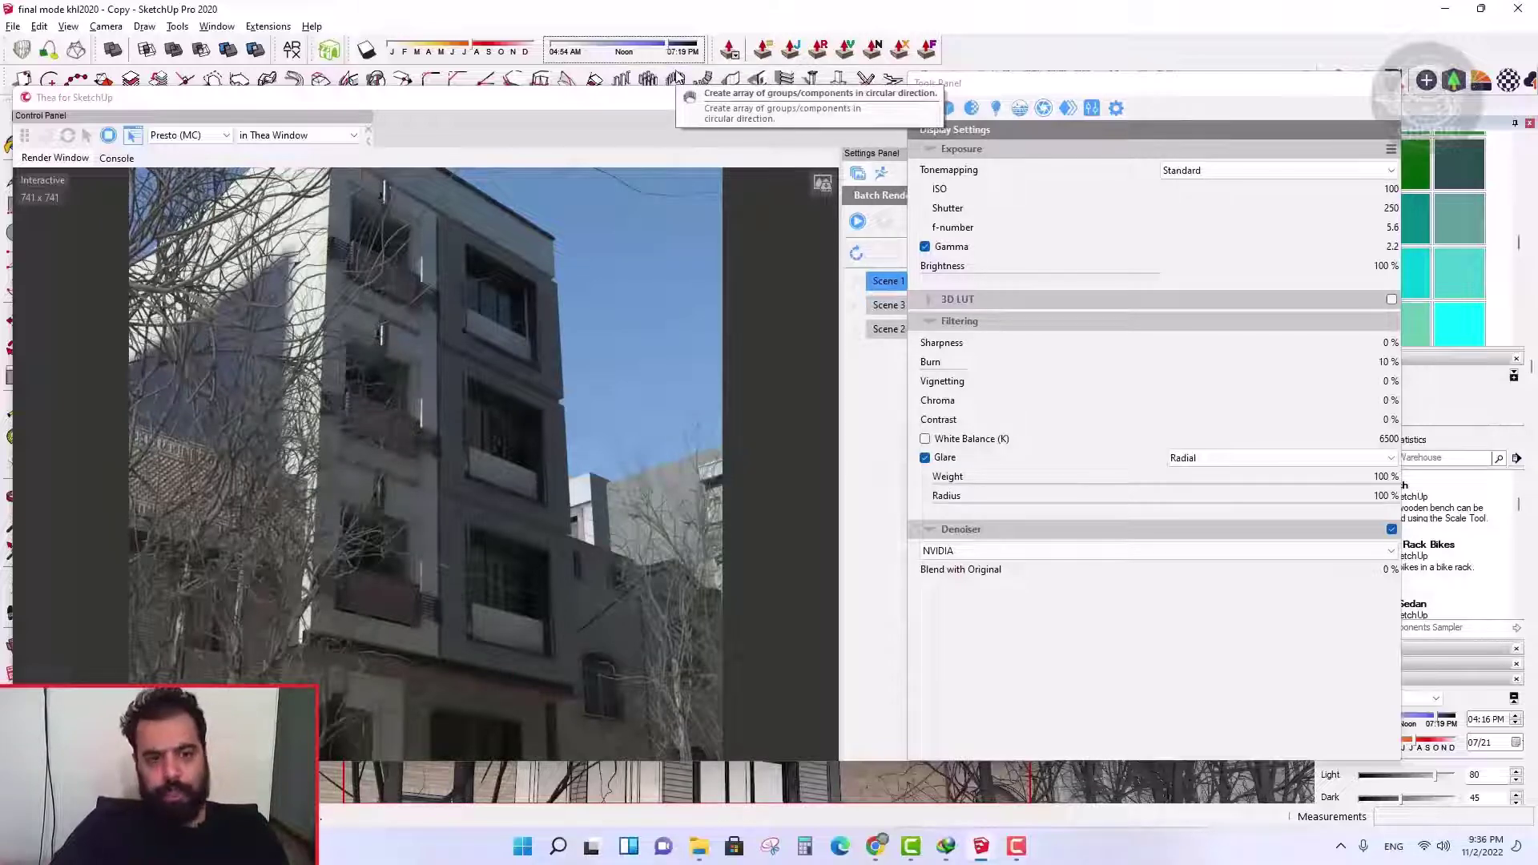
click(689, 44)
click(689, 44)
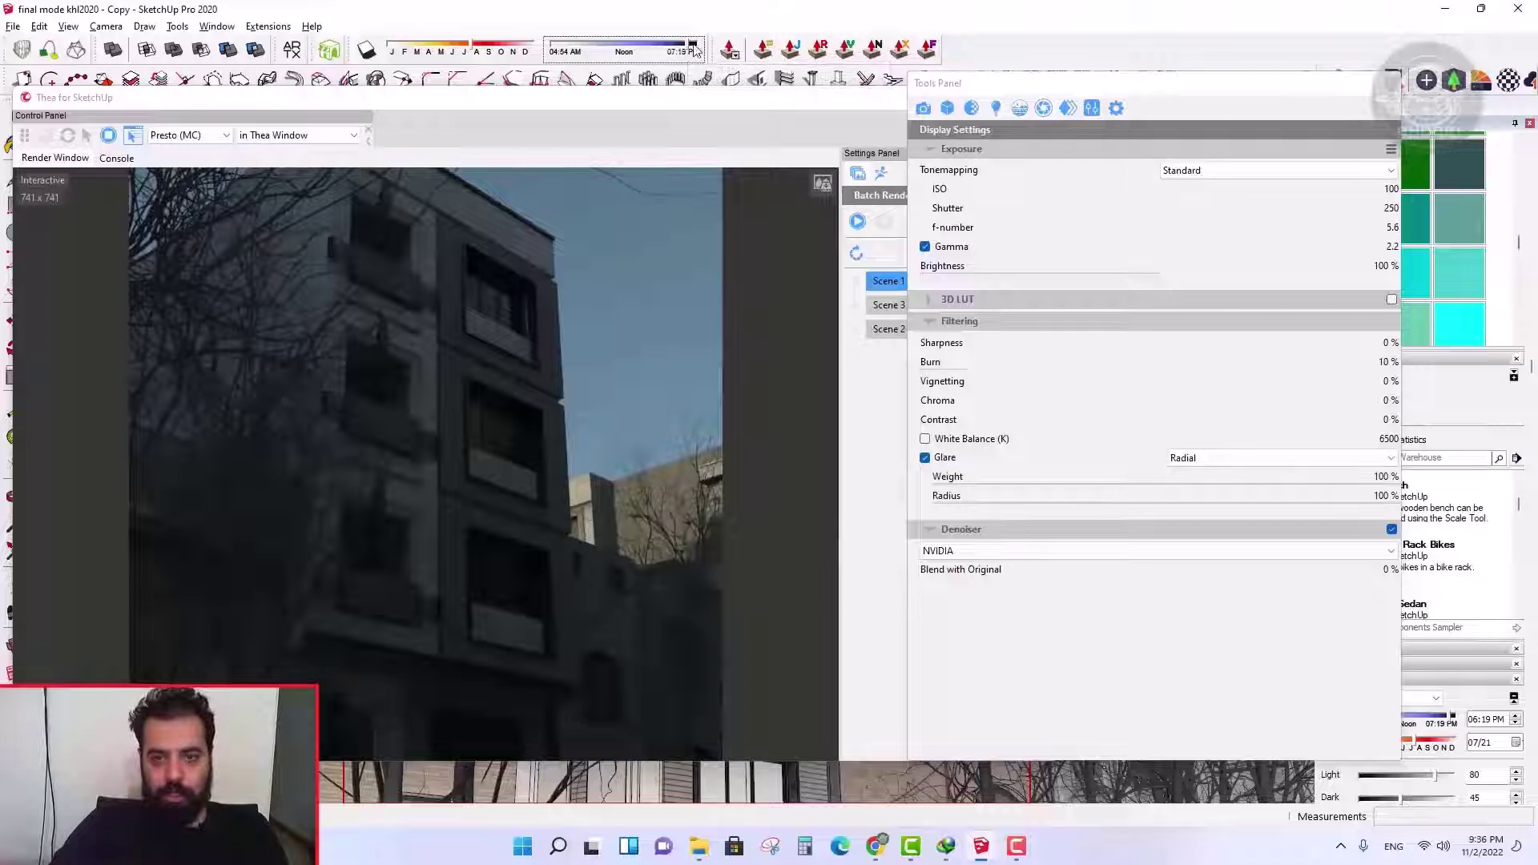
drag(473, 45, 400, 50)
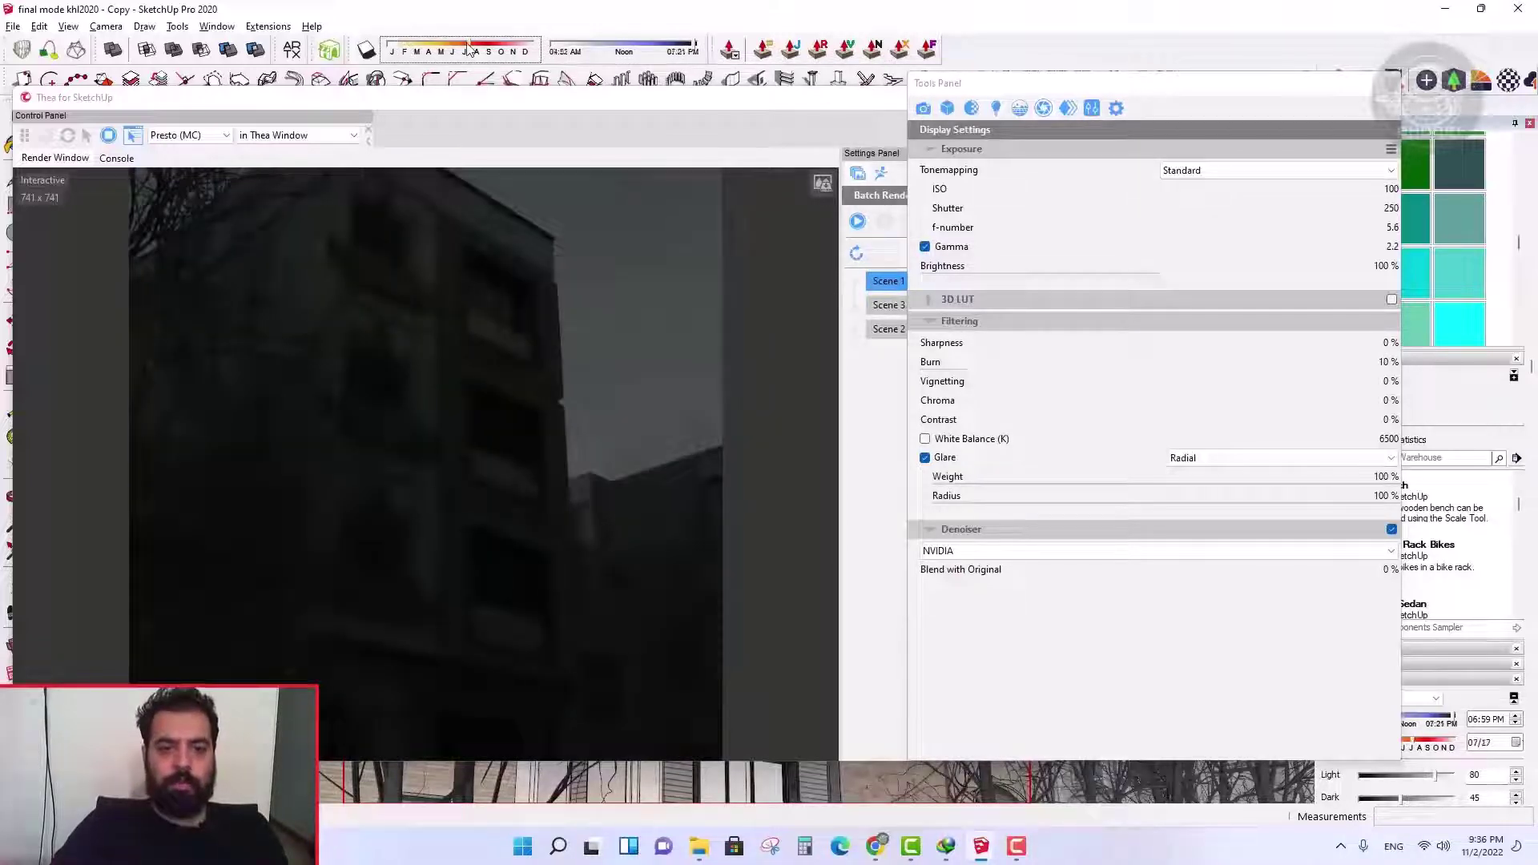
click(693, 50)
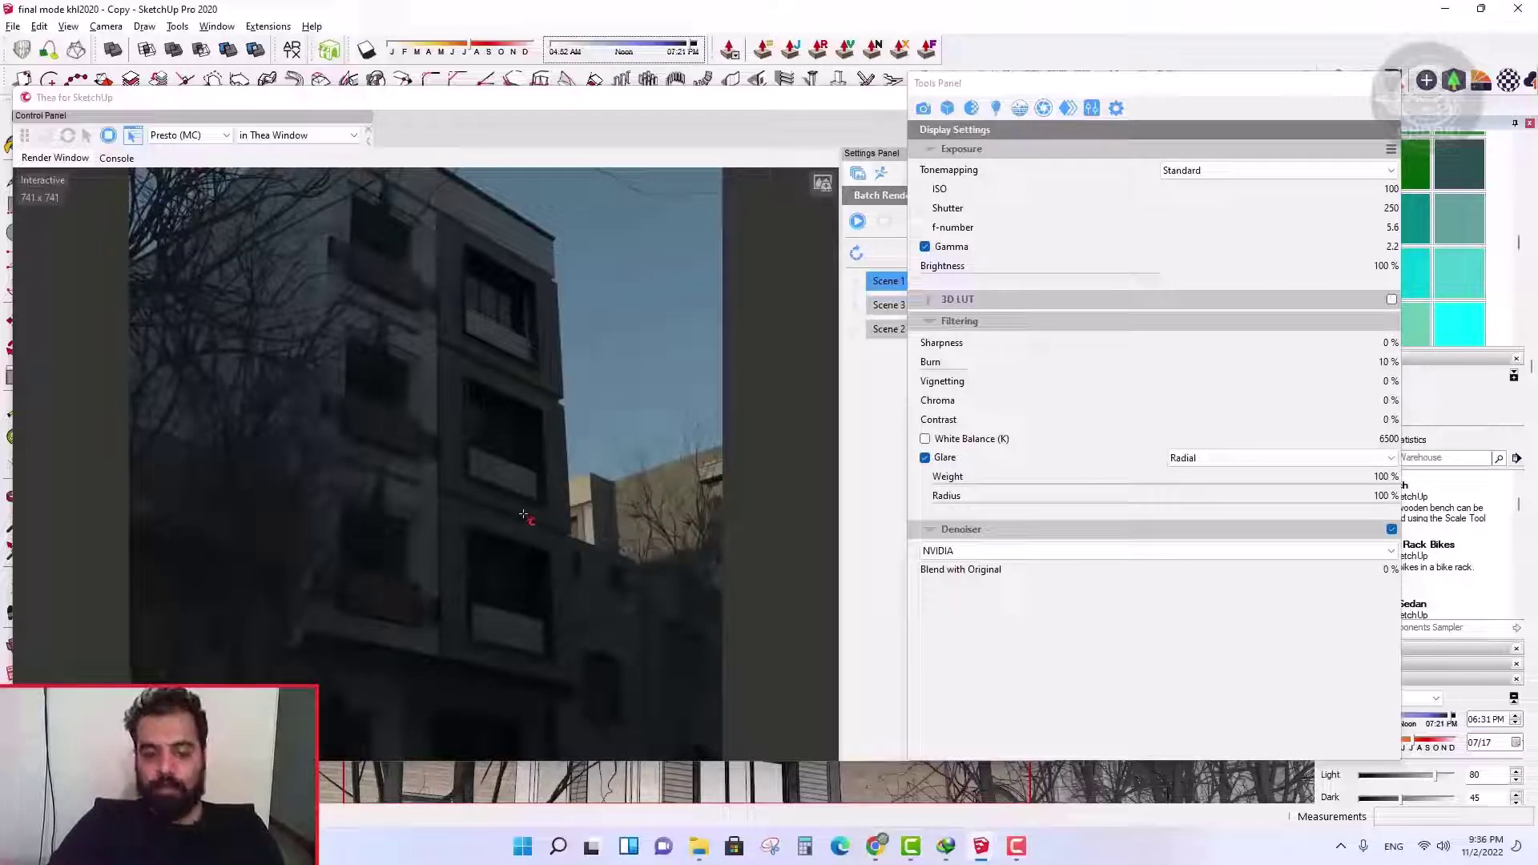
- Move the Tools Panel and render window aside and close the Thea render window to return to the model
click(695, 92)
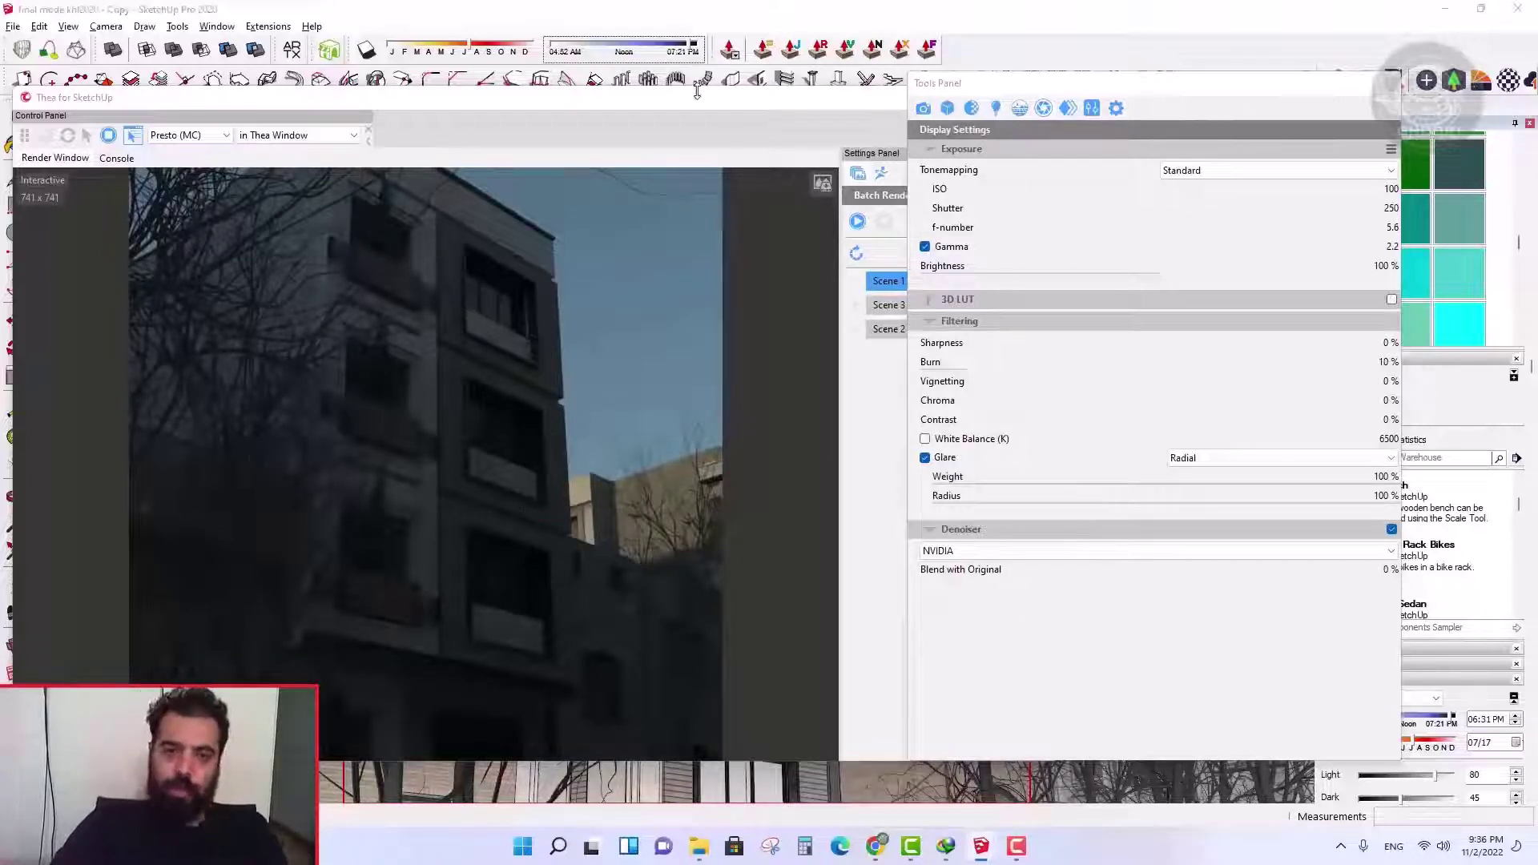
drag(1006, 88, 1126, 99)
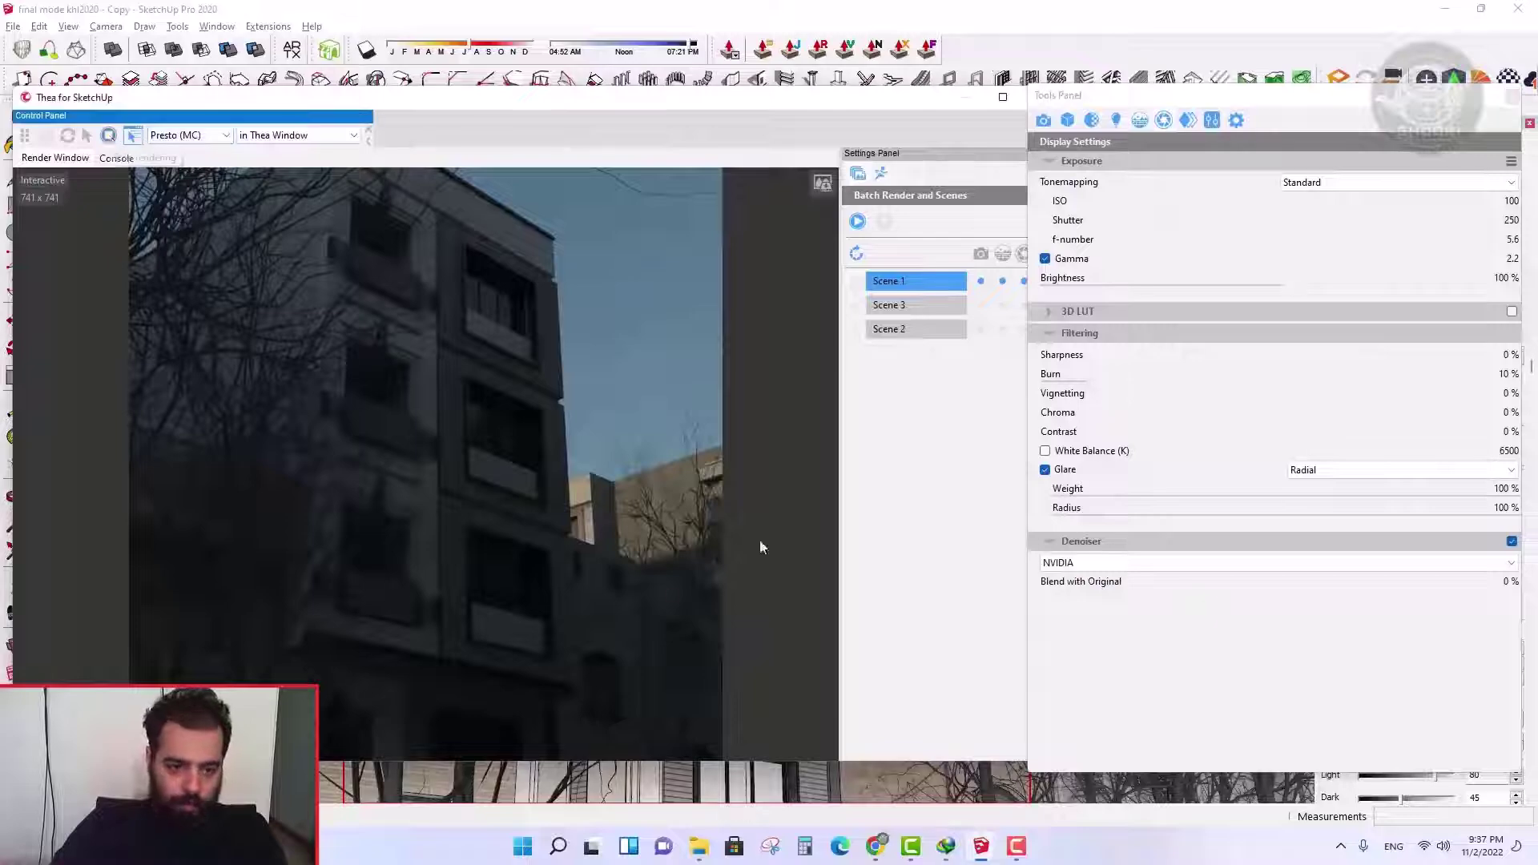
mouse_move(561, 97)
mouse_down()
mouse_move(456, 97)
mouse_move(365, 135)
mouse_up()
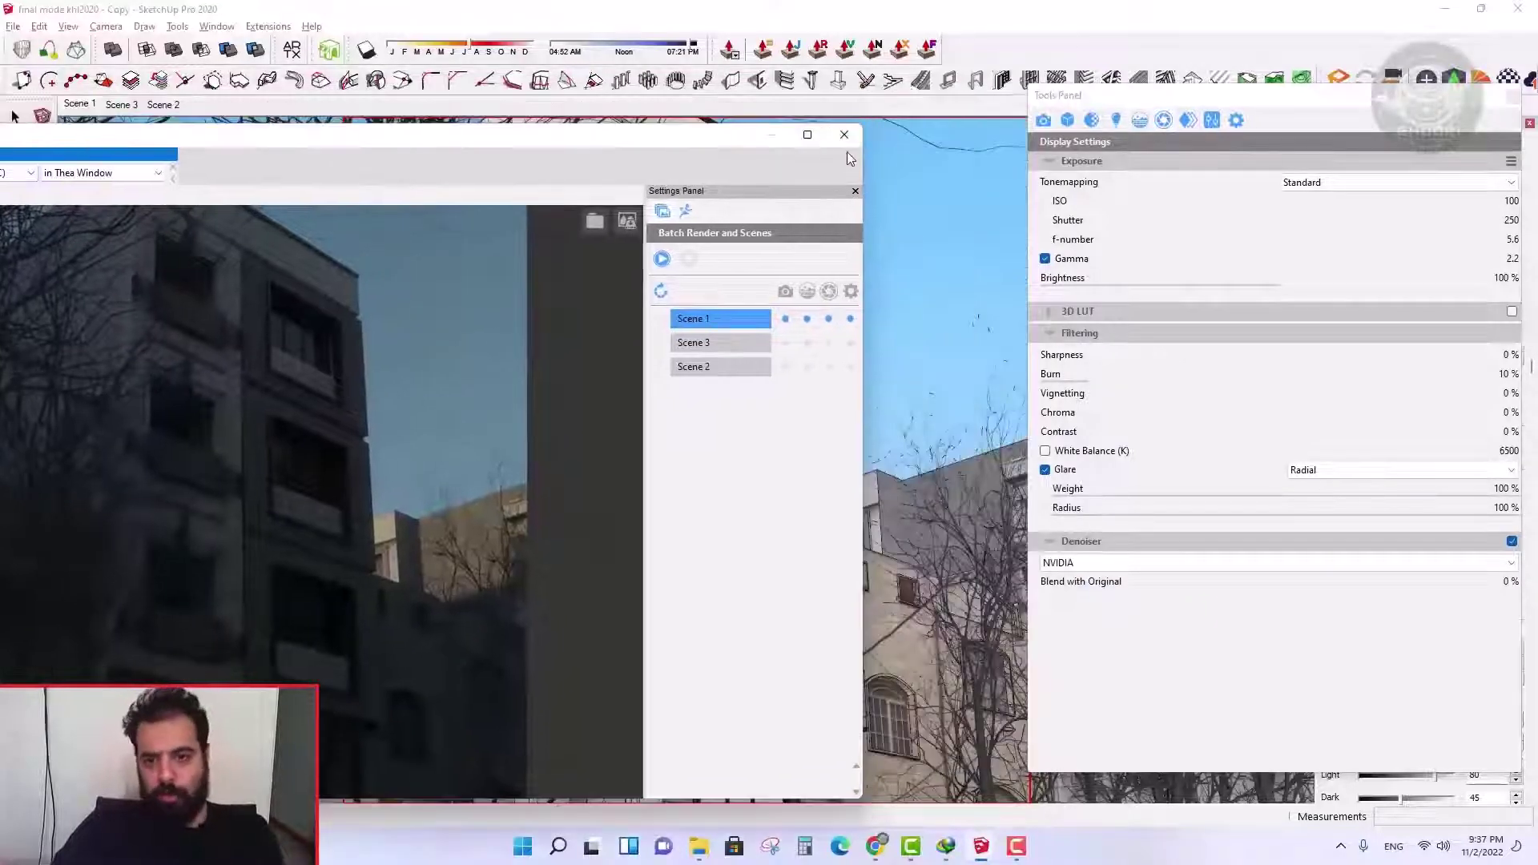
click(837, 138)
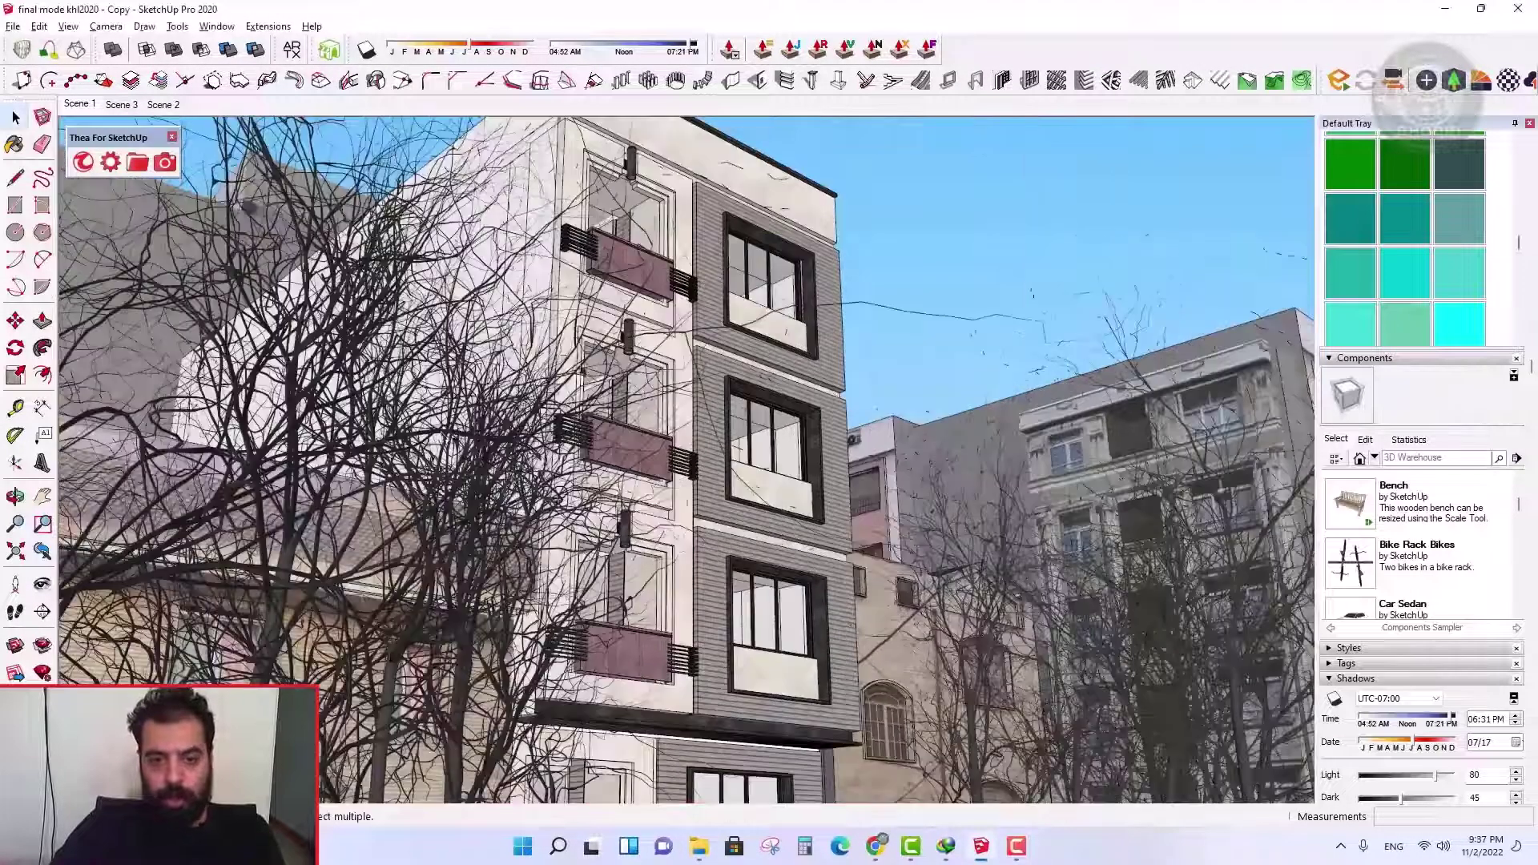
- Hide the two bare tree components standing in front of the buildings
right_click(1119, 332)
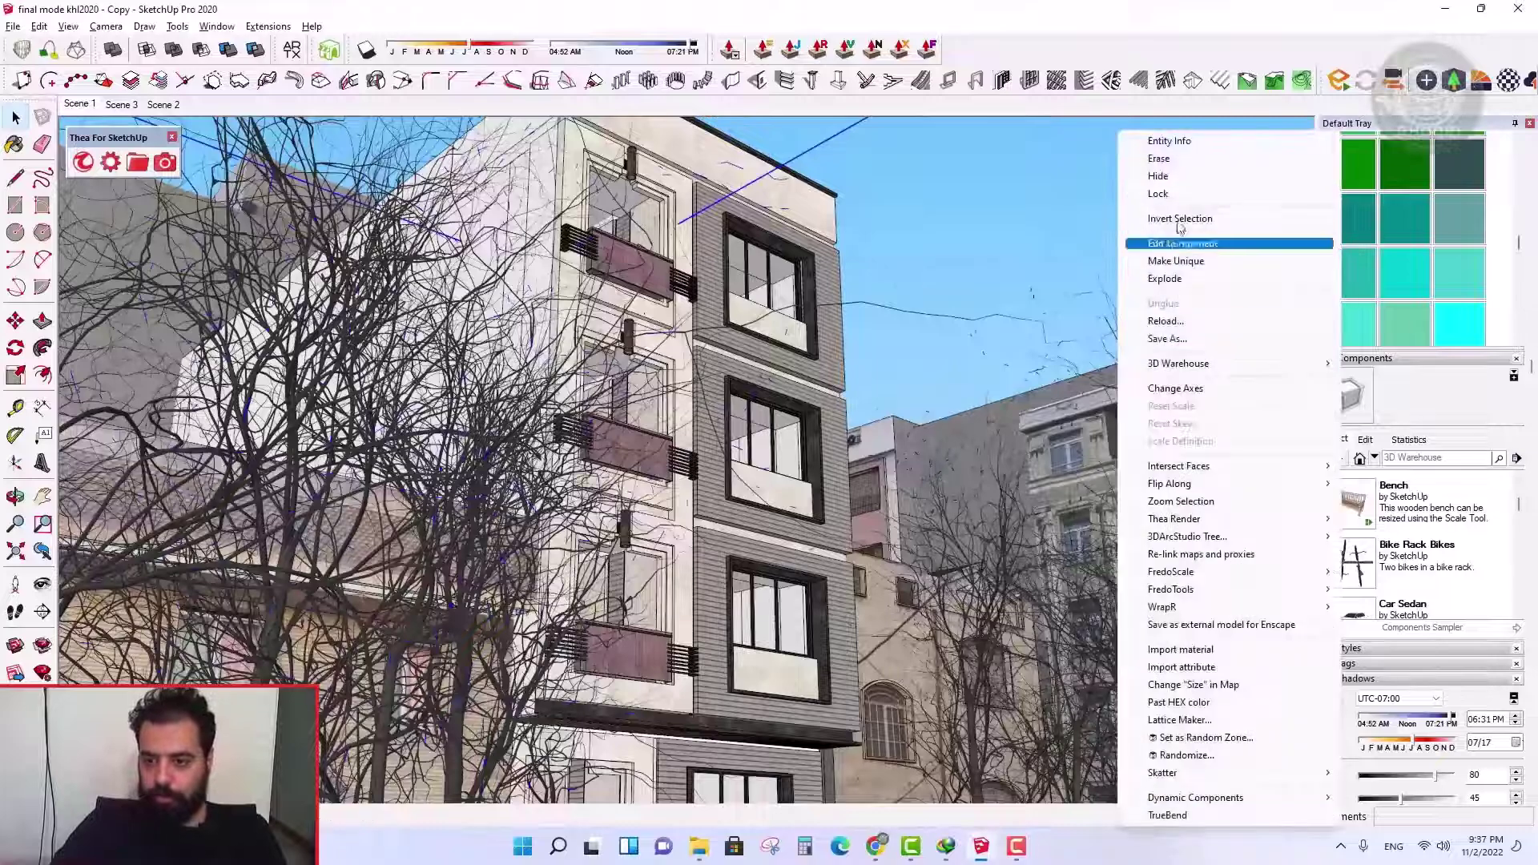
click(1160, 177)
right_click(1113, 320)
click(1150, 177)
middle_drag(692, 361, 584, 491)
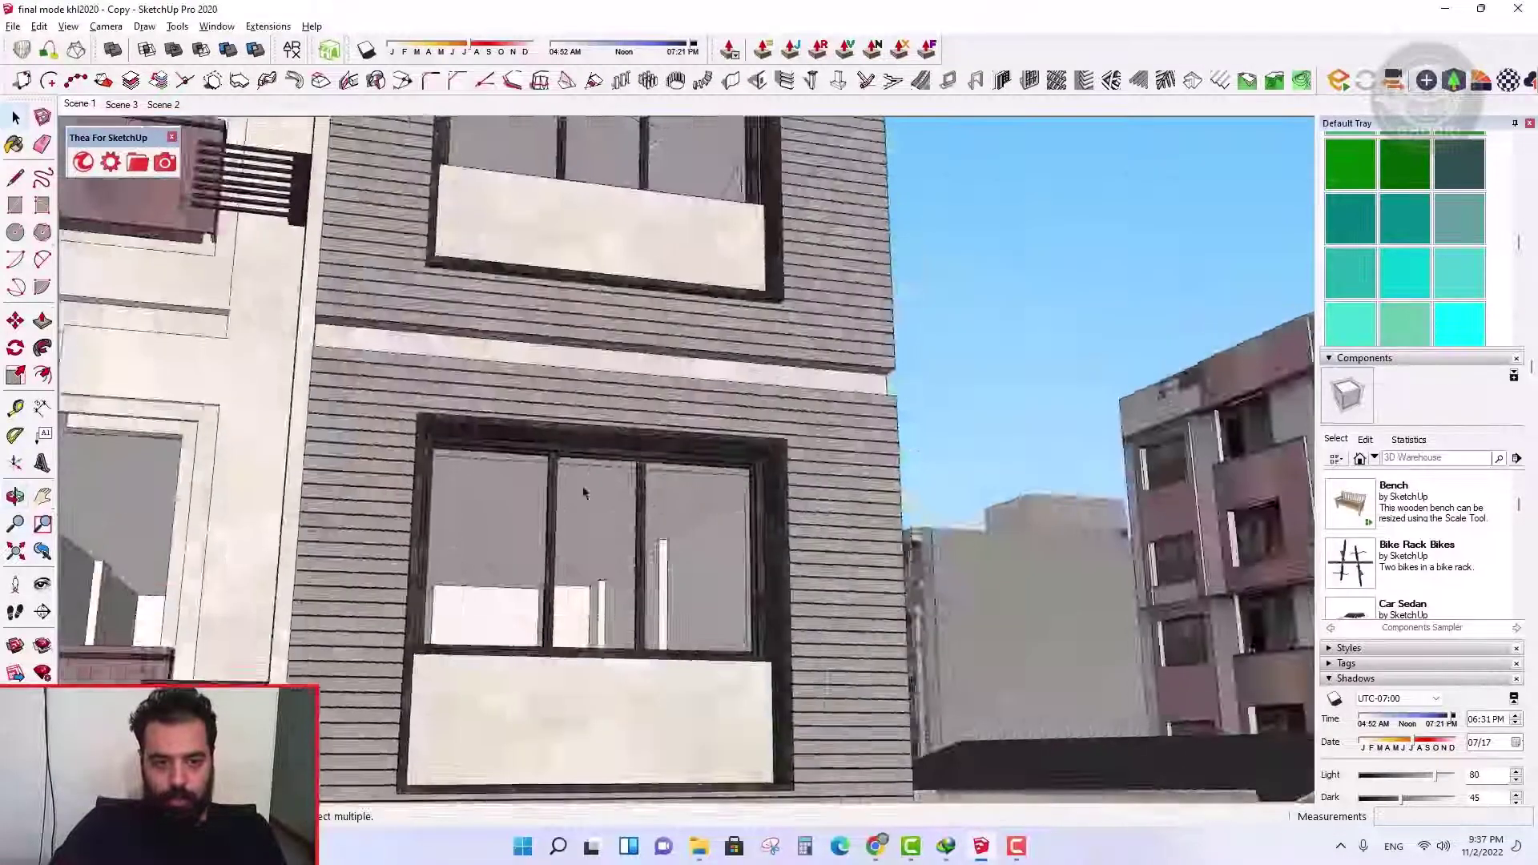